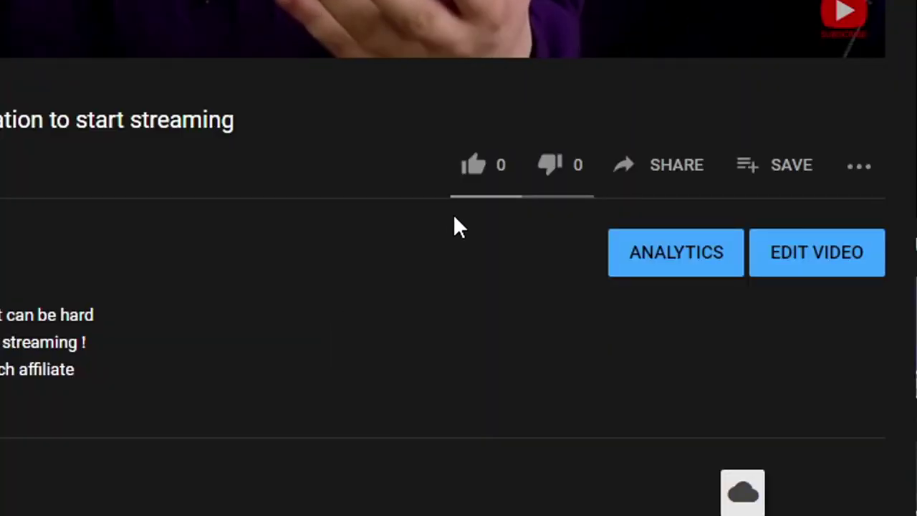
pyautogui.click(474, 167)
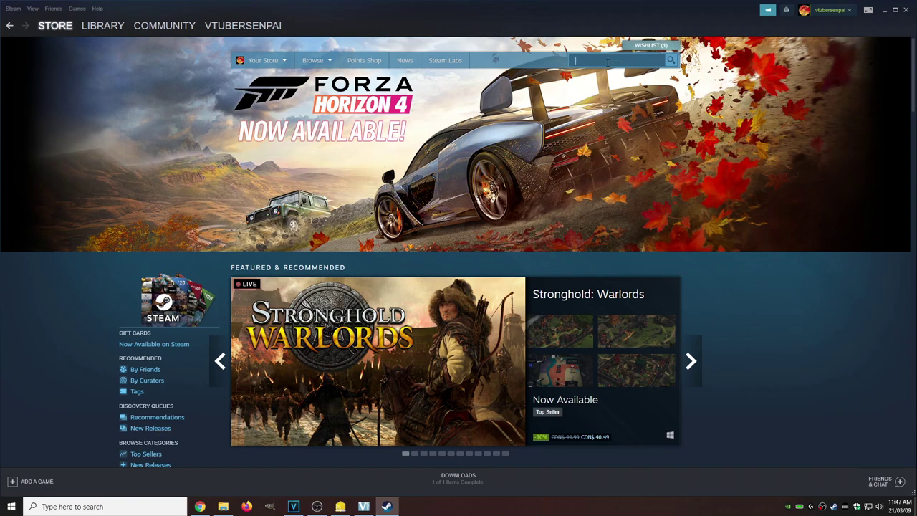
# Search the Steam store for "vtube maker", open the VTuber Maker page and get the free application
pyautogui.write('vtu')
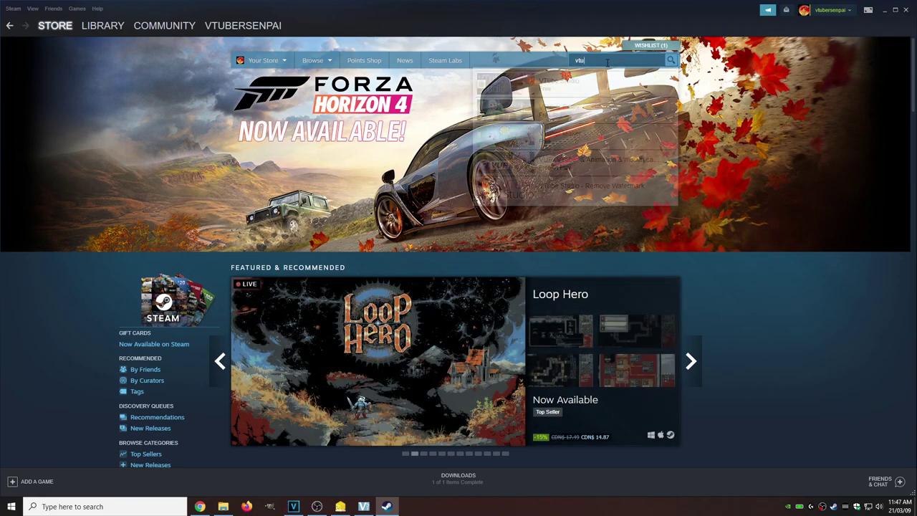
pyautogui.write('be maker')
pyautogui.click(551, 90)
pyautogui.scroll(-2, 716, 174)
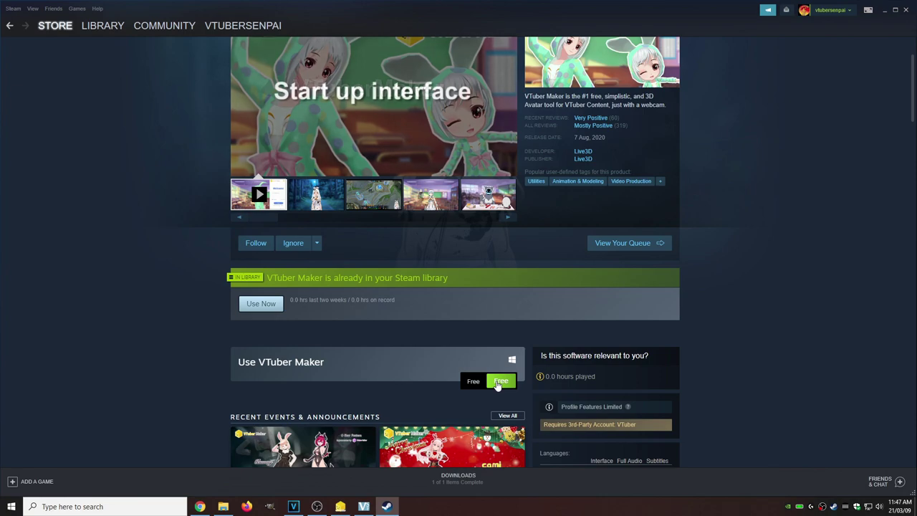
pyautogui.click(487, 380)
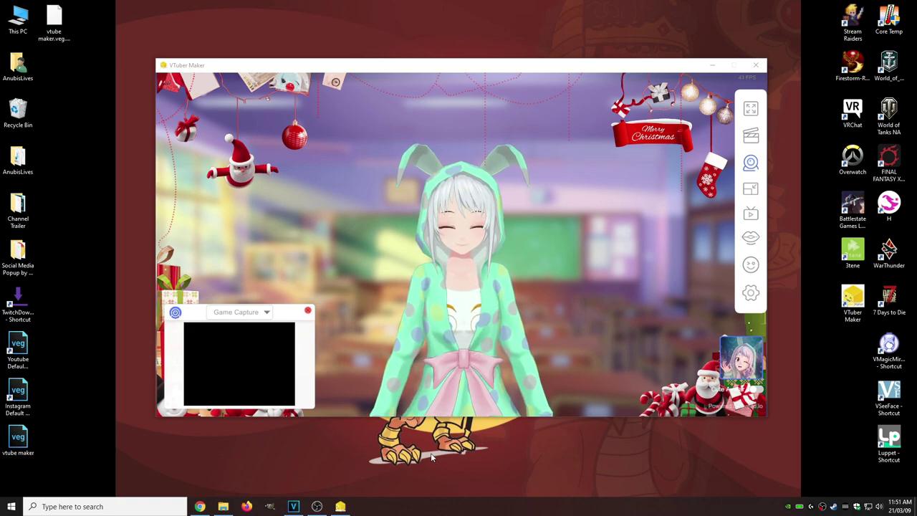
# Choose HD Pro Webcam as the tracking camera and close the webcam preview
pyautogui.click(265, 315)
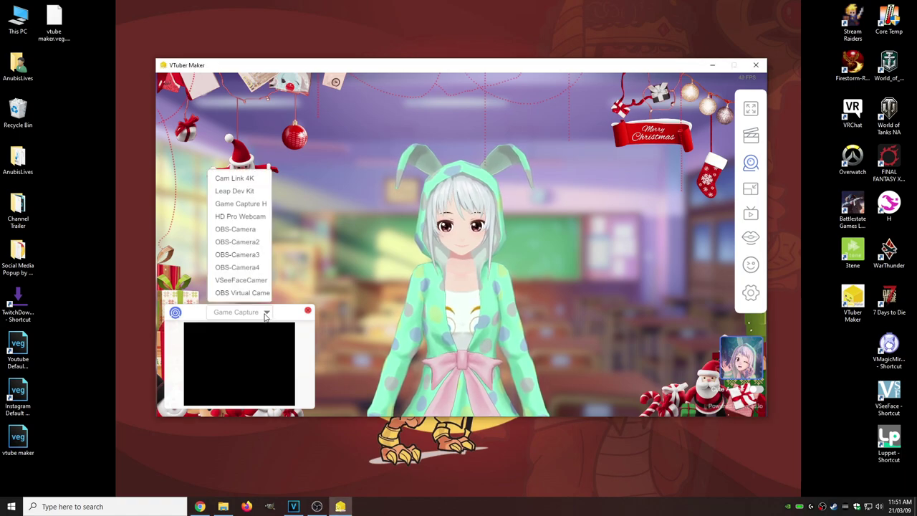
pyautogui.click(244, 219)
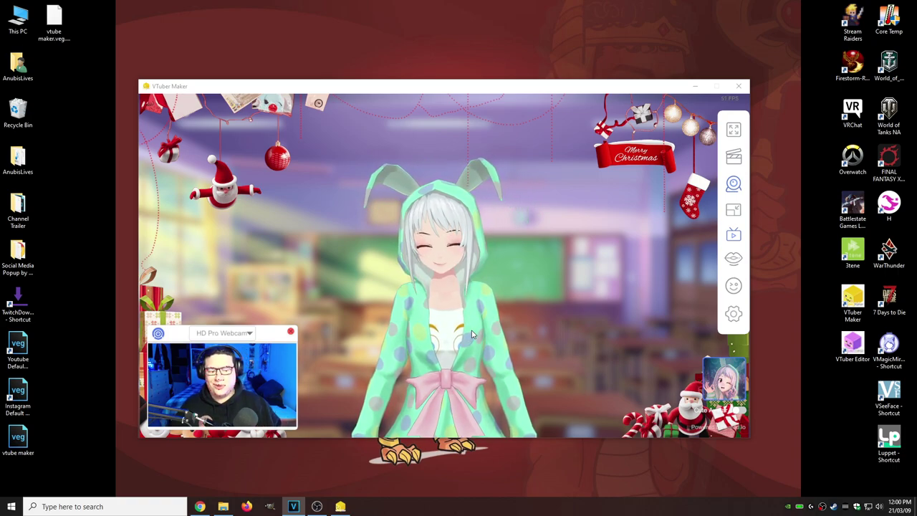
pyautogui.click(290, 333)
# Browse the available avatars, switch the character to Daniel and close the avatar list
pyautogui.click(729, 376)
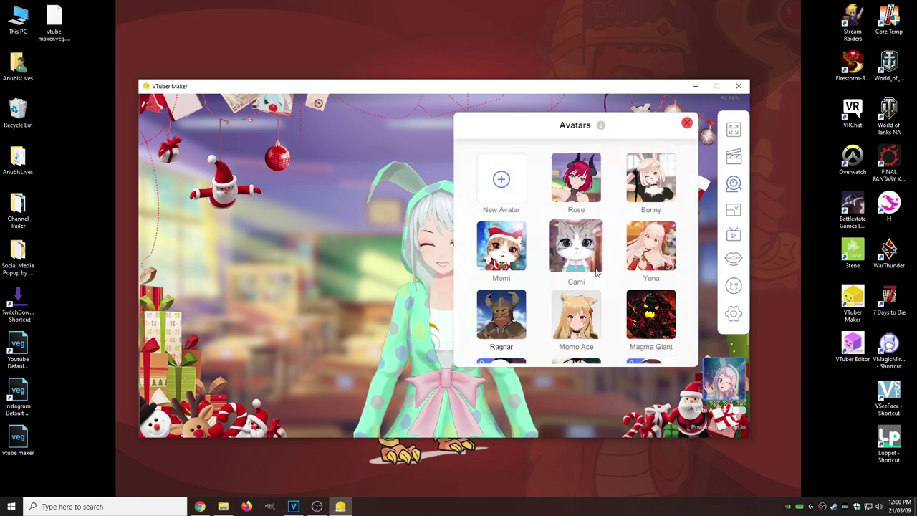
pyautogui.scroll(-4, 595, 273)
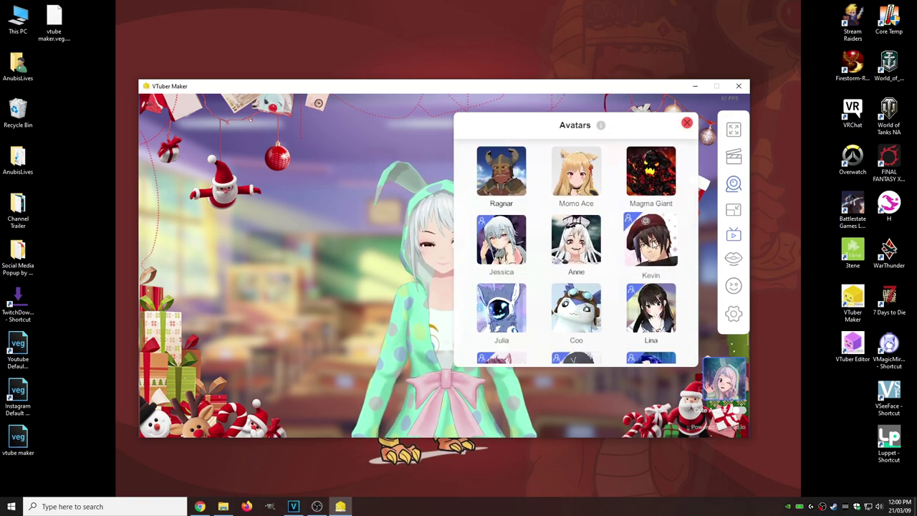
pyautogui.scroll(-3, 650, 248)
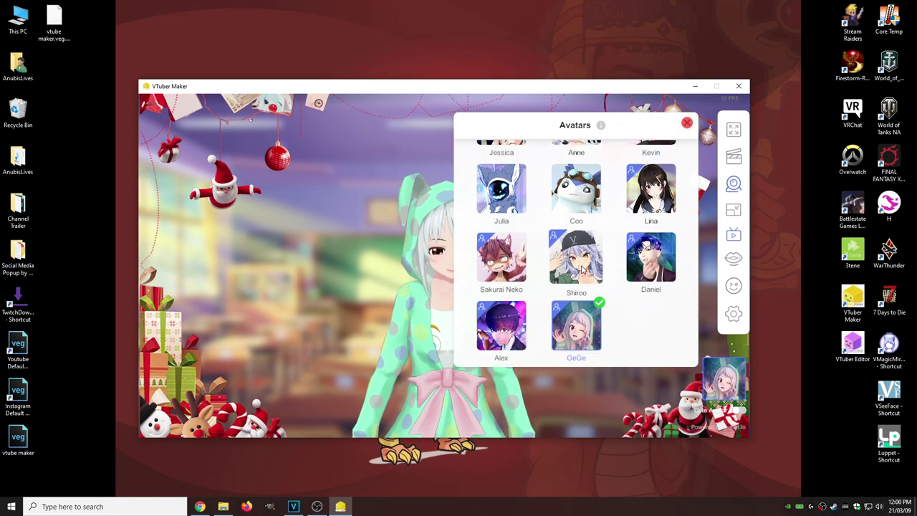
pyautogui.click(659, 271)
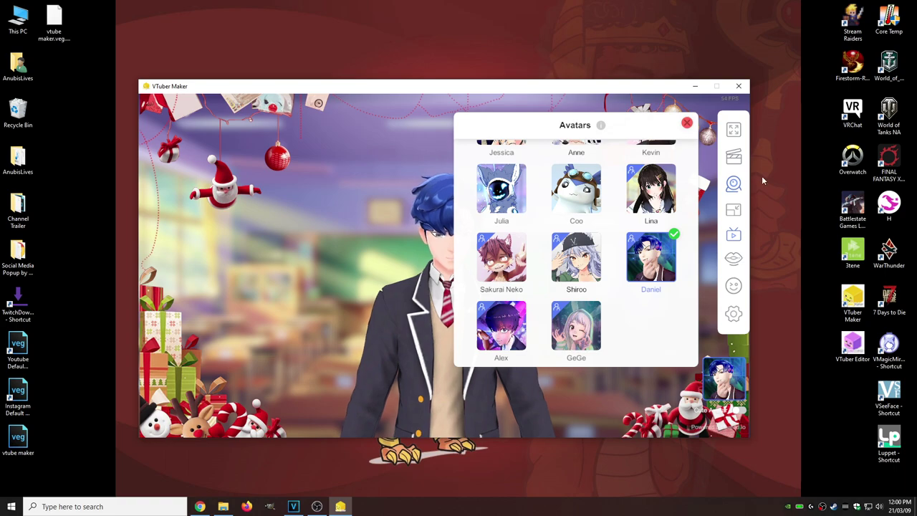
pyautogui.click(686, 125)
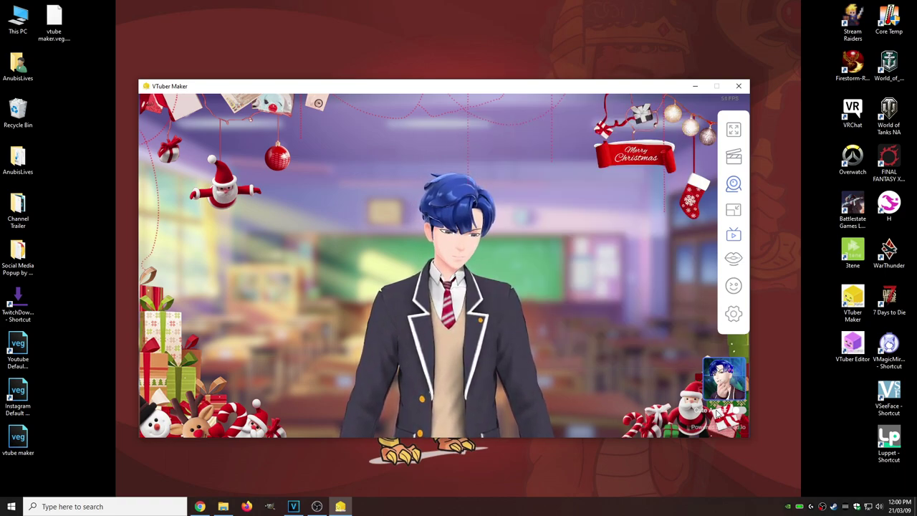
# Try the Cute Avatar option and revisit the avatar list without picking another character
pyautogui.click(741, 414)
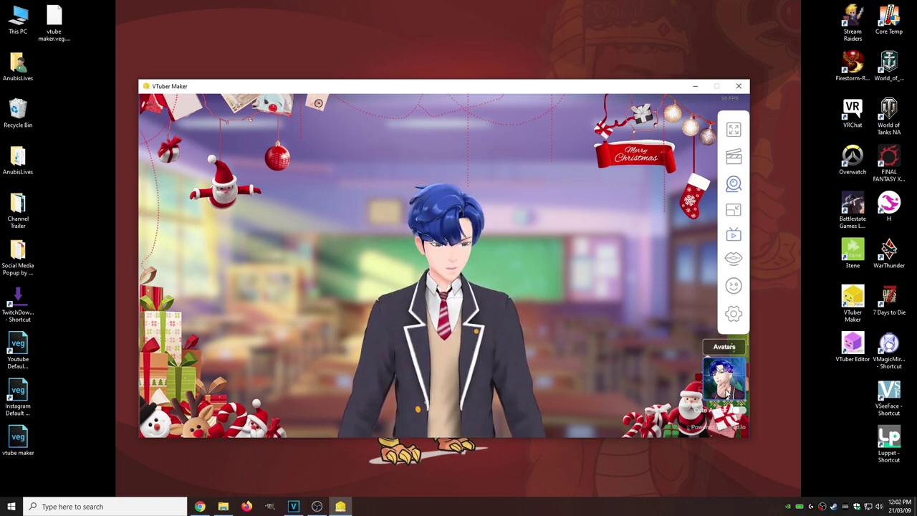
pyautogui.click(726, 386)
pyautogui.click(686, 122)
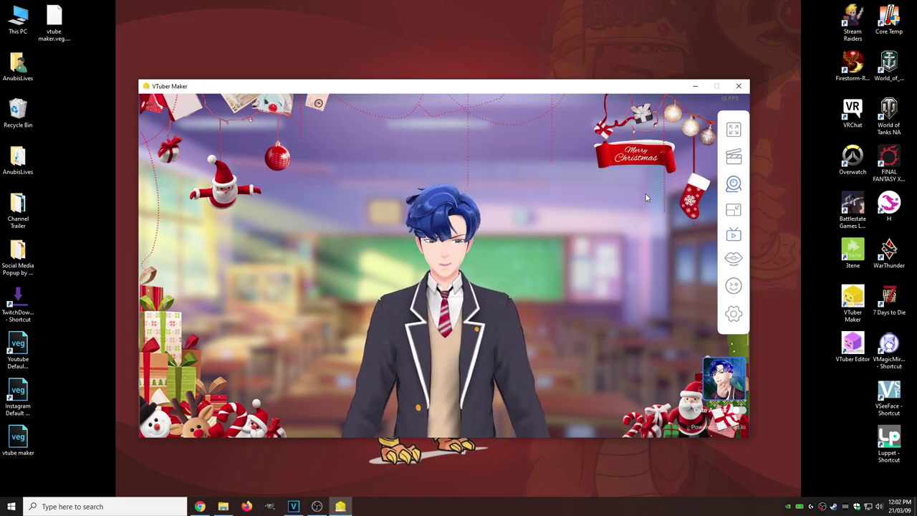
# Turn on Hide Interface and bring the controls back into view
pyautogui.click(733, 129)
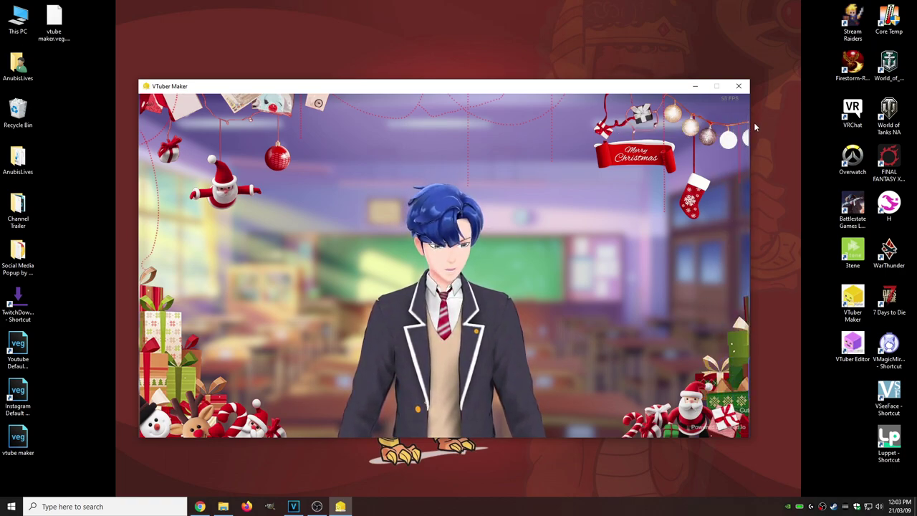
pyautogui.moveTo(743, 139)
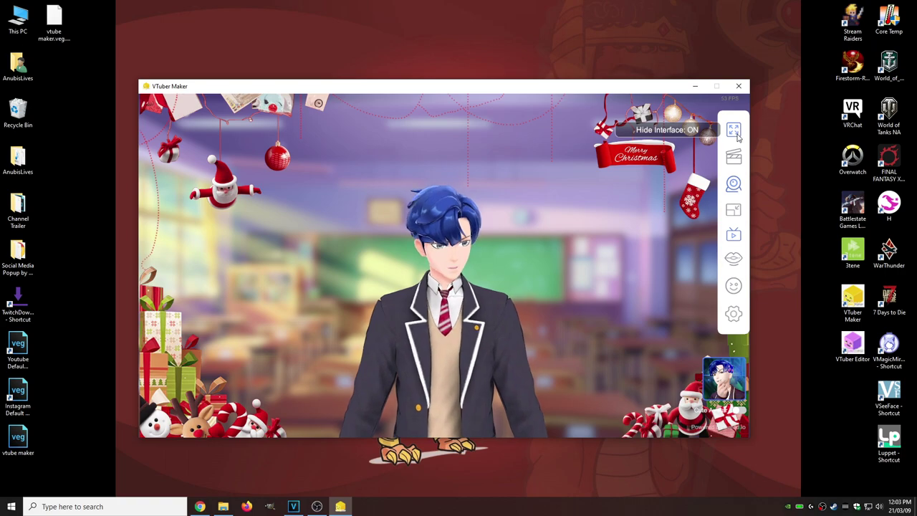
# Look through the School backgrounds in Scenes without choosing one
pyautogui.click(735, 158)
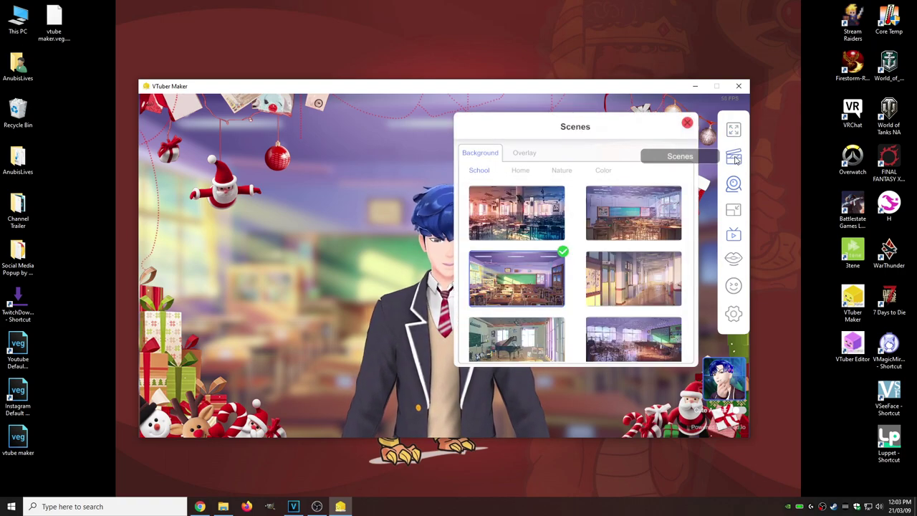
pyautogui.scroll(-5, 631, 215)
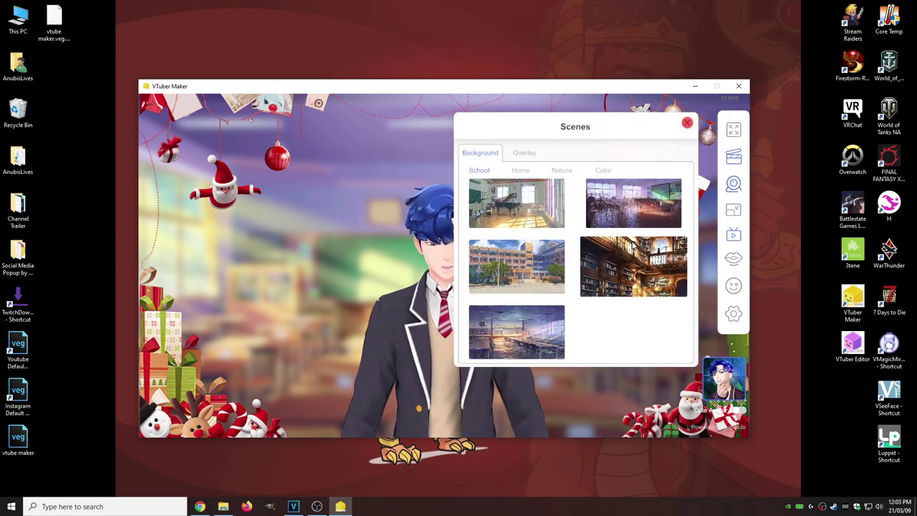
pyautogui.scroll(3, 628, 262)
pyautogui.click(687, 123)
# Turn off Blurred Background in the interface preferences and close the options
pyautogui.click(733, 313)
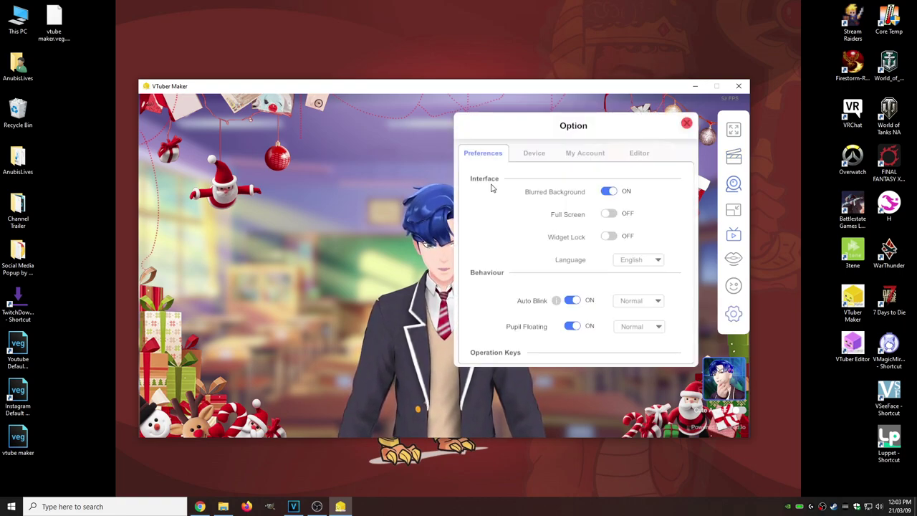
pyautogui.click(609, 192)
pyautogui.click(687, 123)
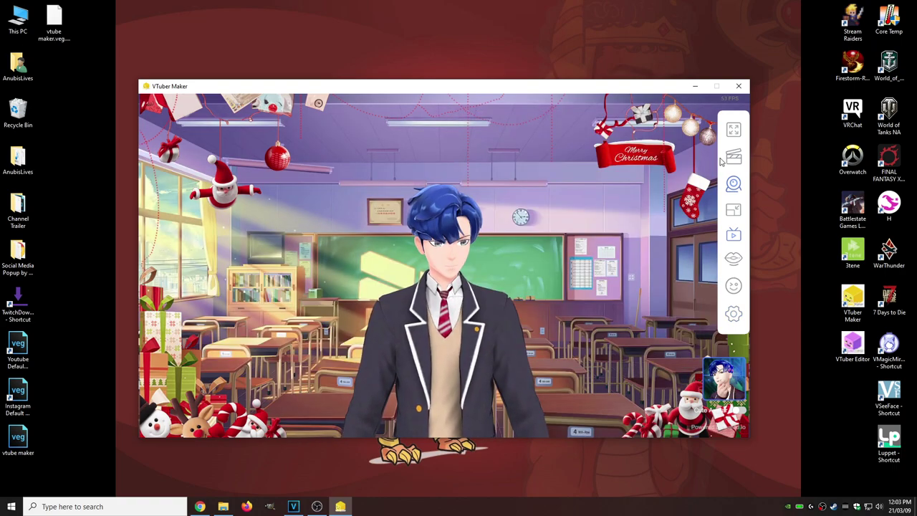
# Set the scene to the School background with the teal chalkboard and sunlit windows beside the desks
pyautogui.click(732, 159)
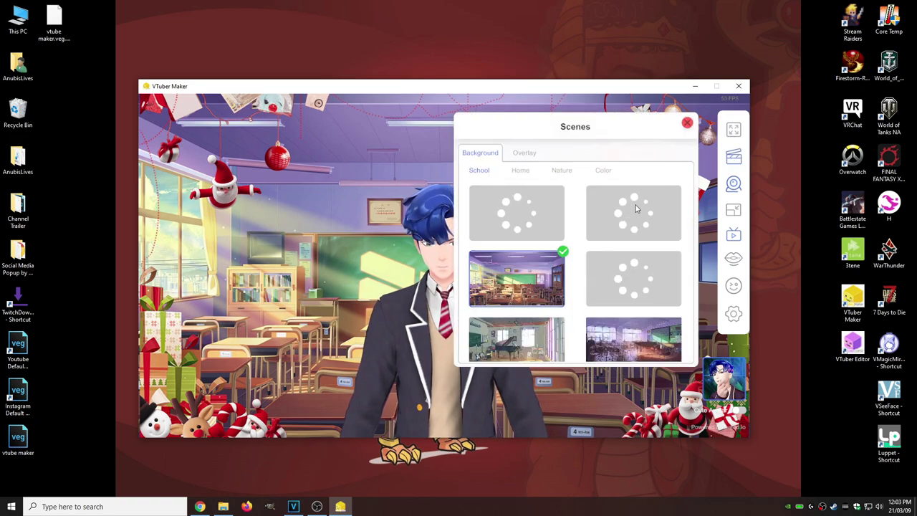
pyautogui.click(537, 214)
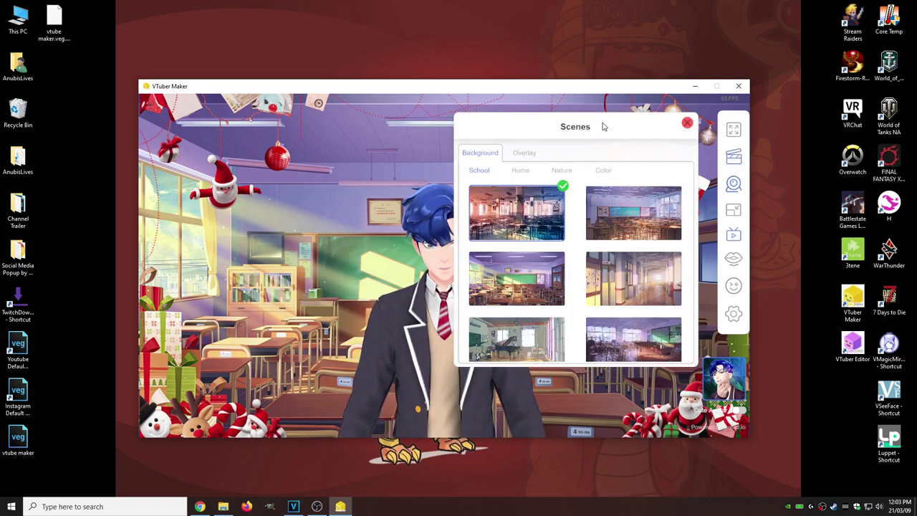
pyautogui.click(639, 231)
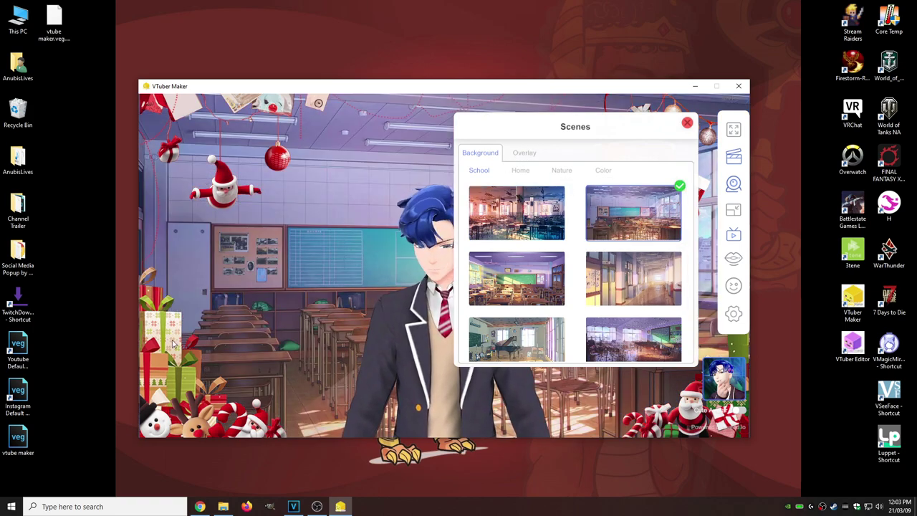
# Remove the Christmas overlay from the scene, check the School backgrounds again and close Scenes
pyautogui.click(523, 154)
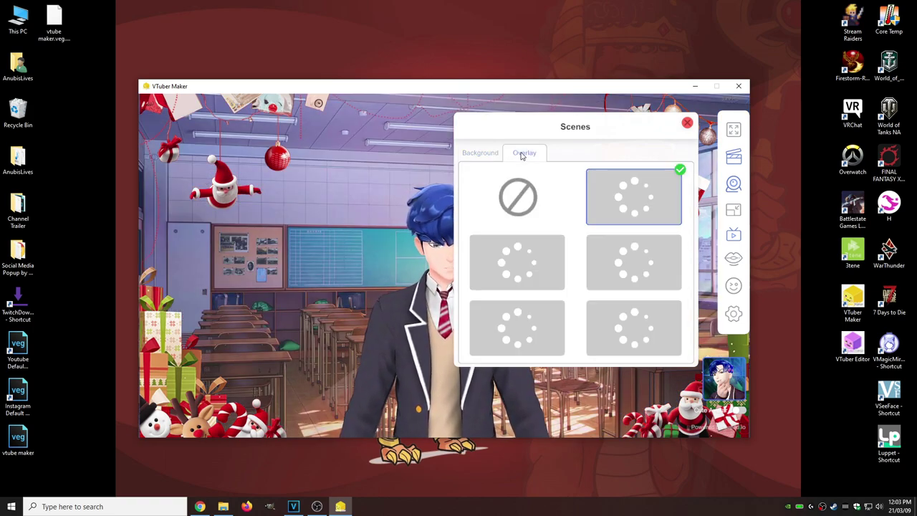
pyautogui.click(527, 206)
pyautogui.click(482, 152)
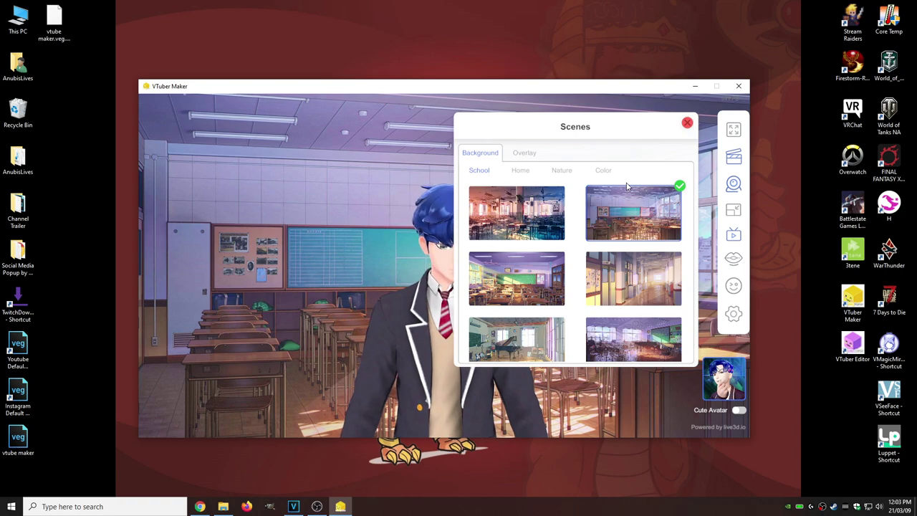
pyautogui.click(686, 124)
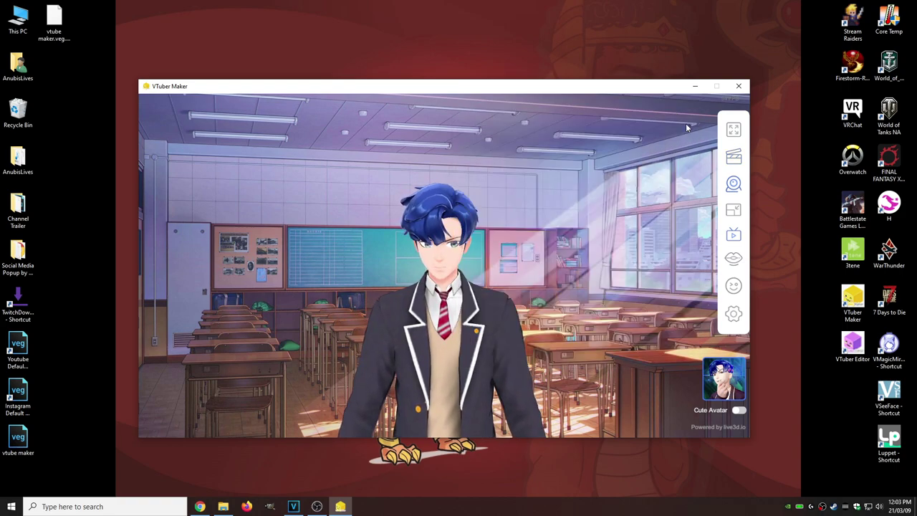
# Review the facial, head and upper body tracking settings
pyautogui.click(734, 185)
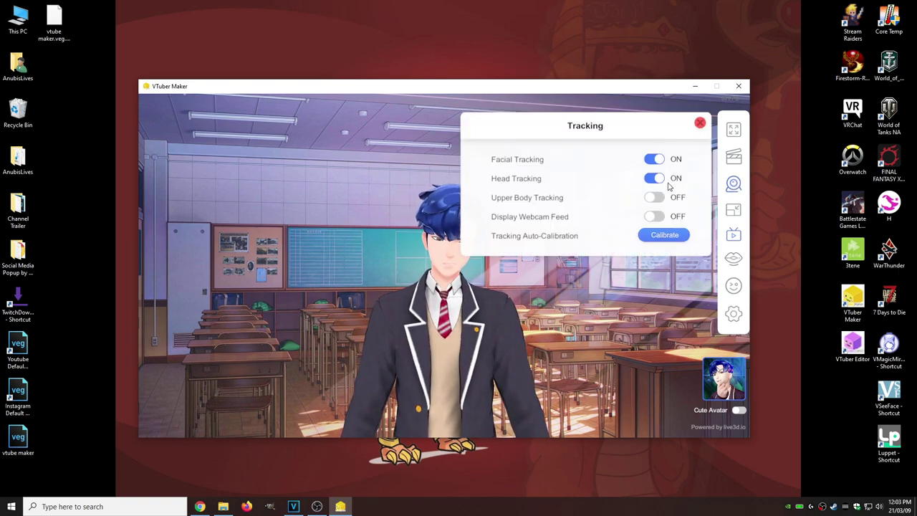
pyautogui.click(699, 123)
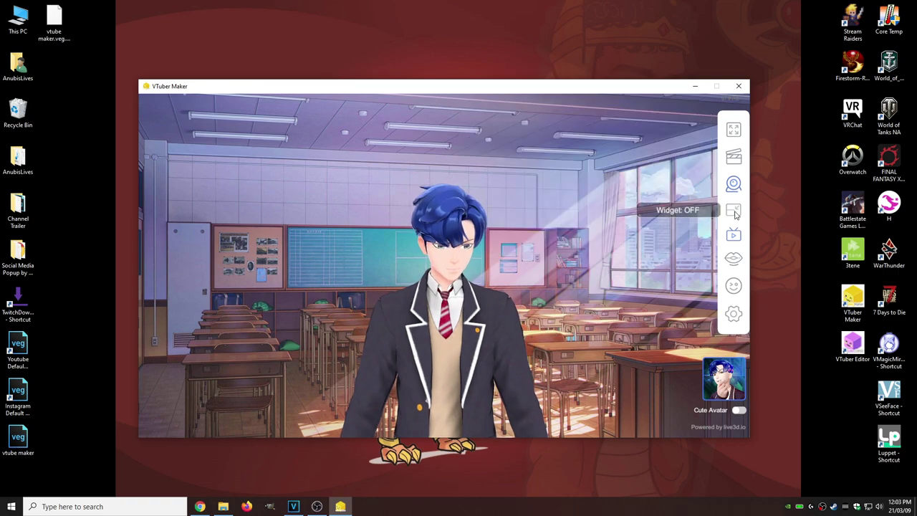
# Try the desktop avatar widget by moving it to the lower-left corner of the desktop, and turn it off again
pyautogui.click(735, 211)
pyautogui.moveTo(592, 283); pyautogui.dragTo(42, 471)
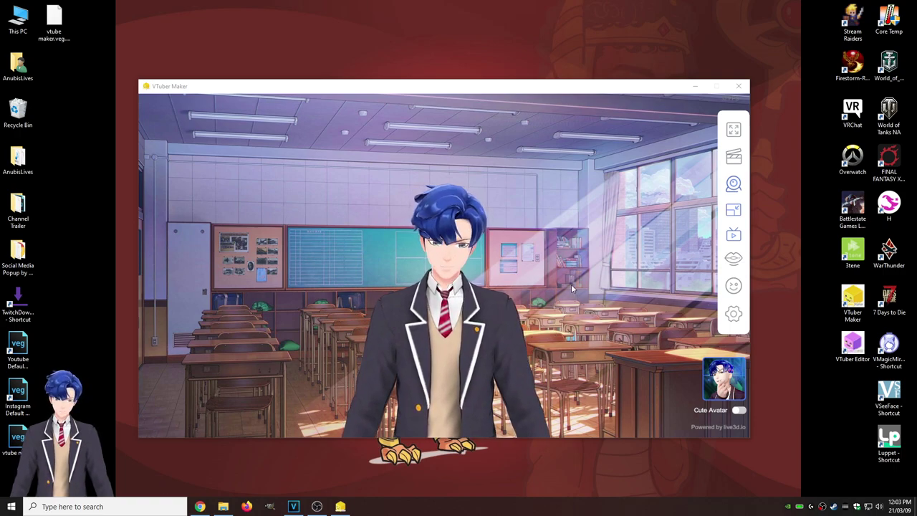
pyautogui.click(734, 210)
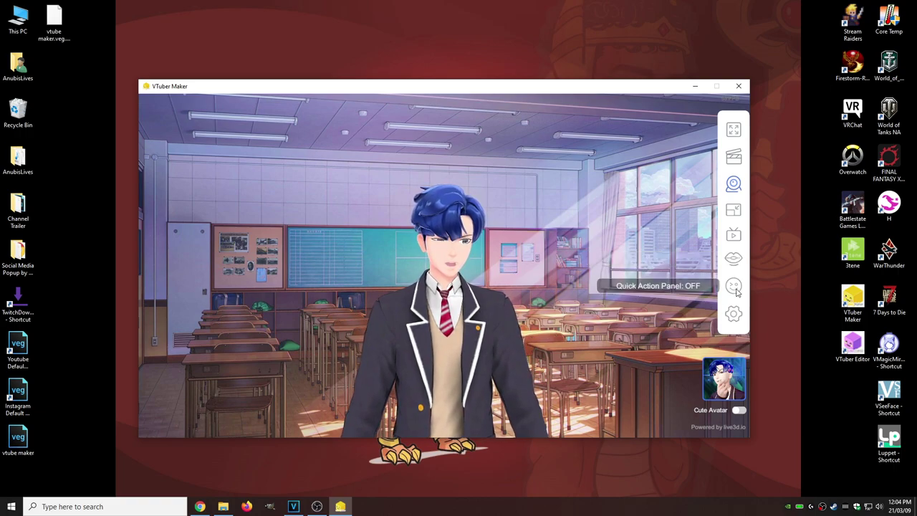
# Make the avatar perform the clapping gesture from the Quick Action panel and close the panel
pyautogui.click(734, 286)
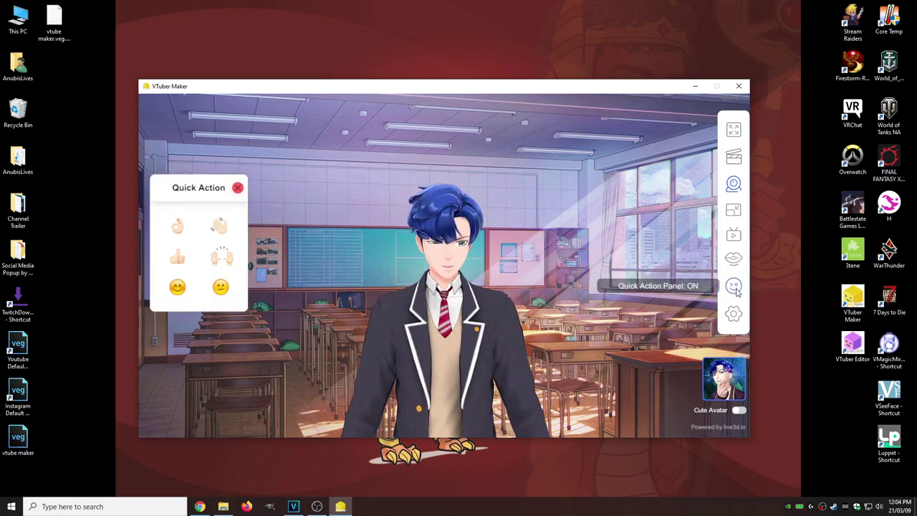
pyautogui.click(223, 229)
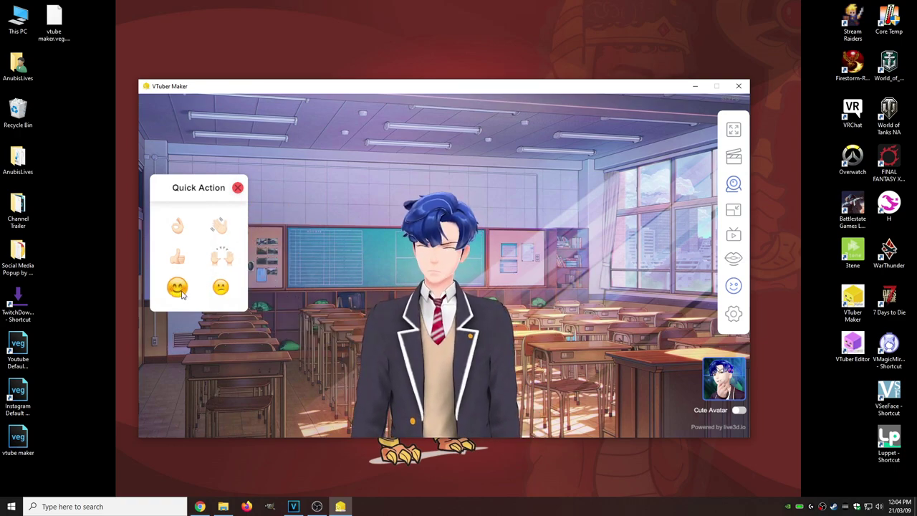
pyautogui.click(238, 189)
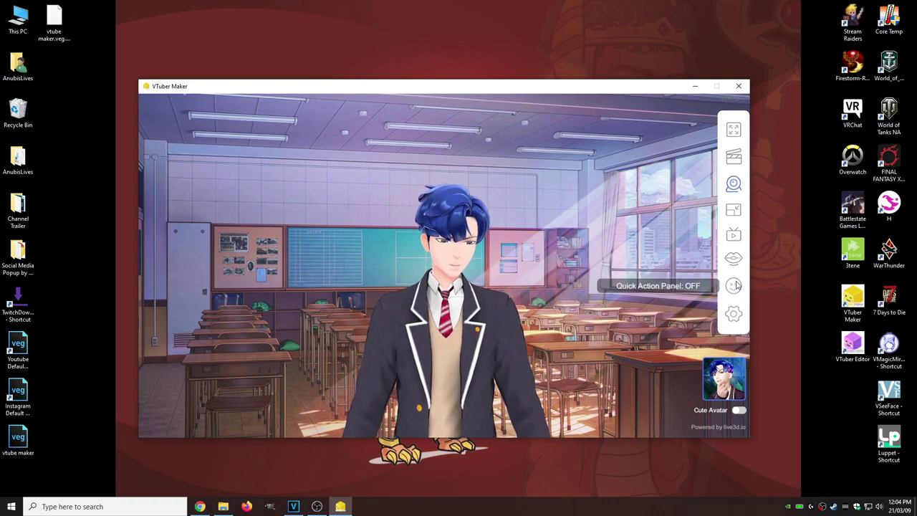
# Review the interface, behaviour and operation key preferences in the options
pyautogui.click(735, 315)
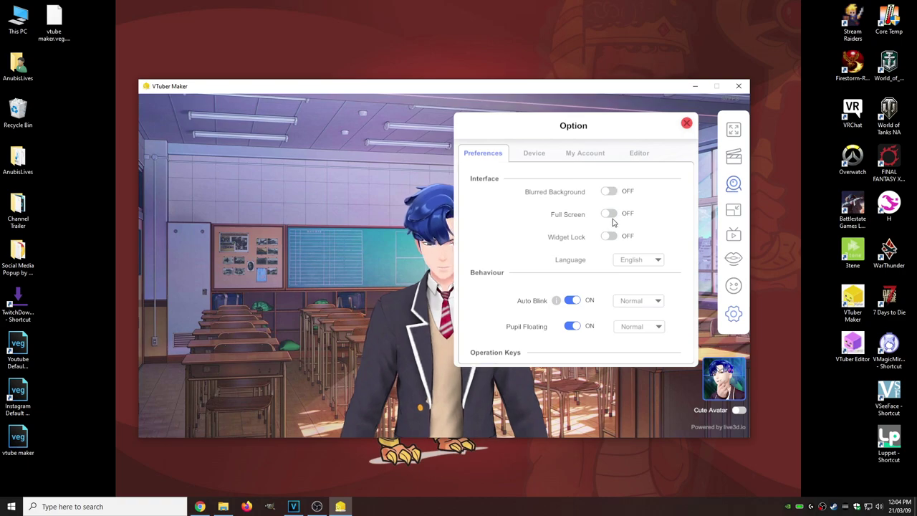
pyautogui.scroll(-2, 555, 270)
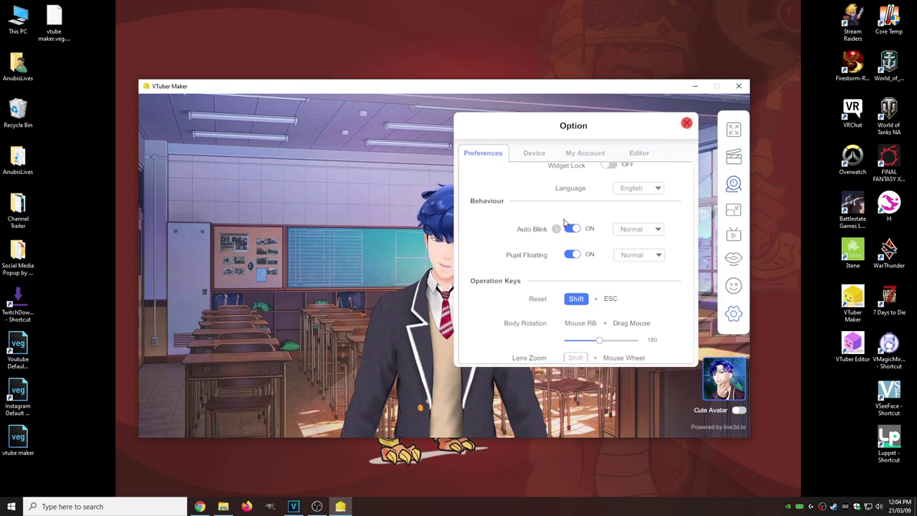
pyautogui.scroll(-1, 571, 238)
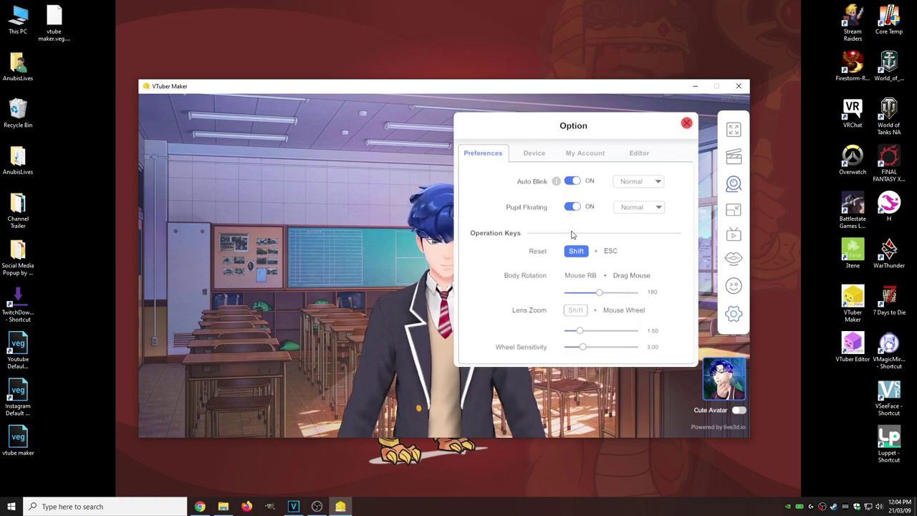
pyautogui.scroll(-1, 524, 245)
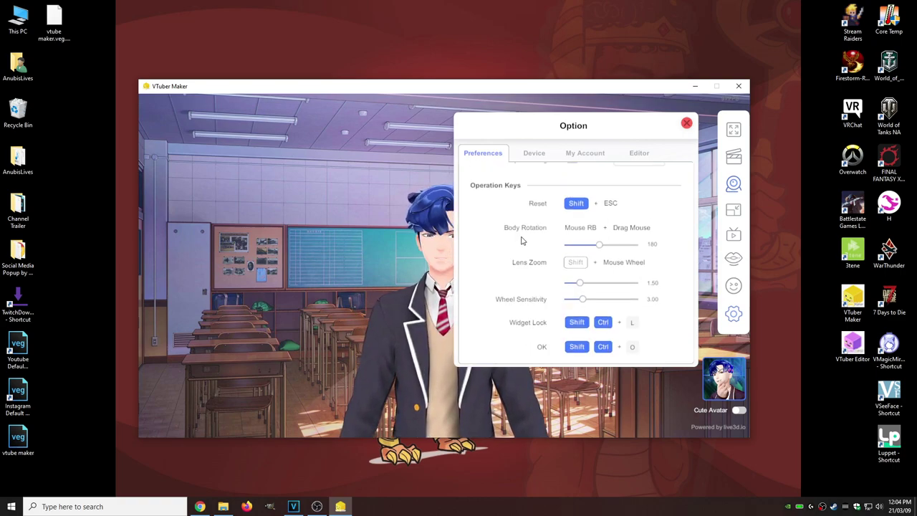
# Rotate the avatar with the Body Rotation sensitivity raised to 221, and set the sensitivity back to 178
pyautogui.moveTo(599, 246); pyautogui.dragTo(611, 245)
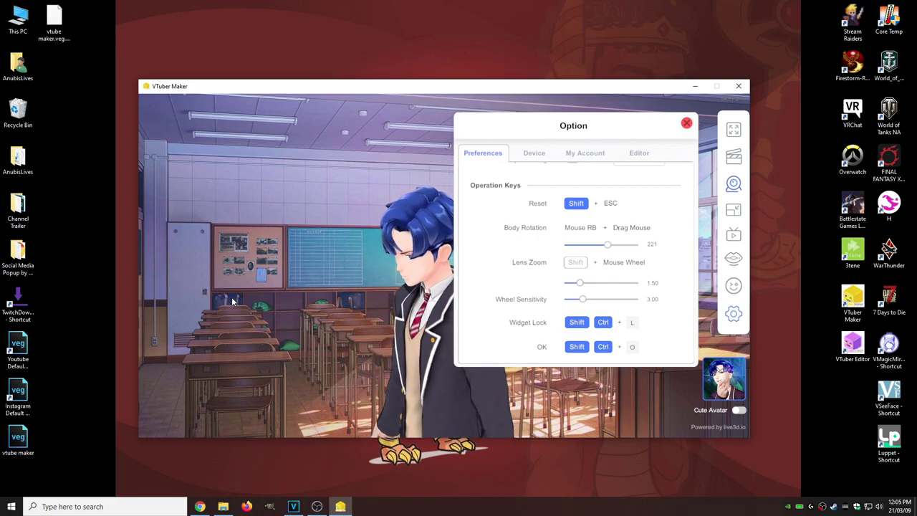
pyautogui.moveTo(301, 308); pyautogui.dragTo(373, 315)
pyautogui.moveTo(296, 318); pyautogui.dragTo(228, 283)
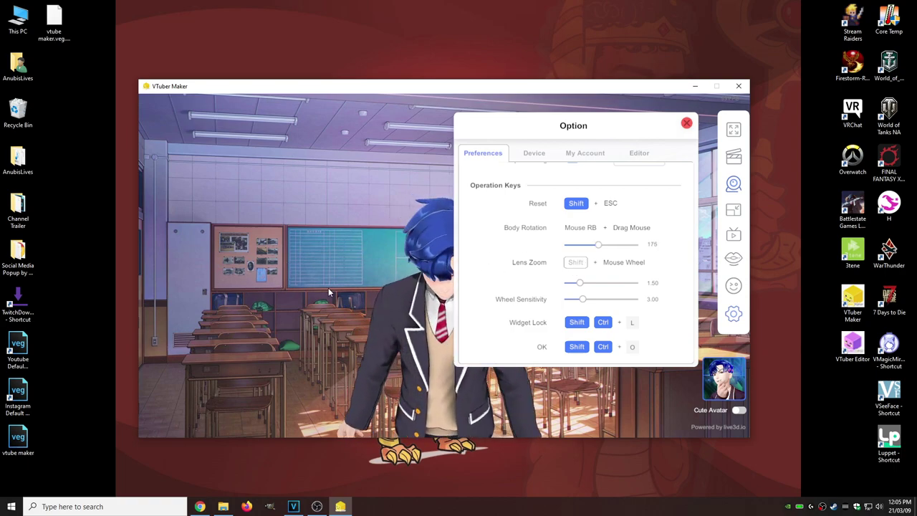
pyautogui.click(607, 246)
pyautogui.moveTo(607, 246); pyautogui.dragTo(598, 246)
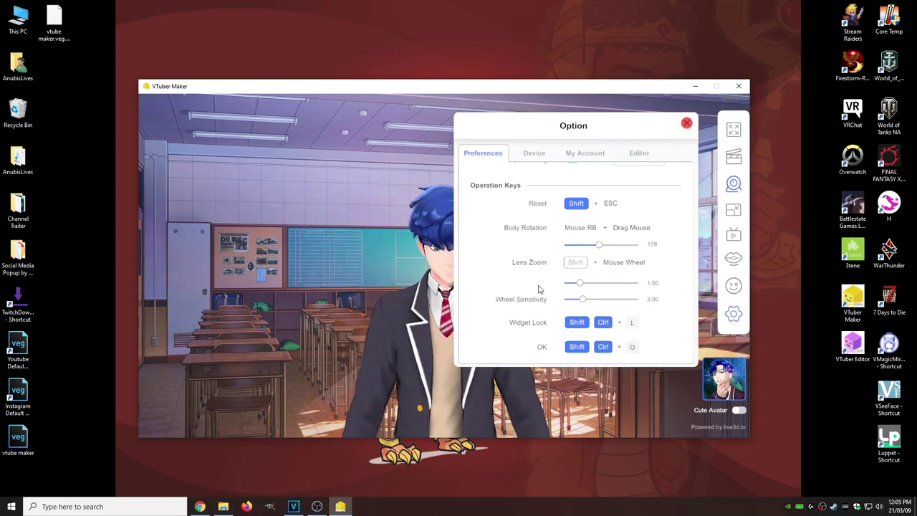
# Check the remaining gesture and emotion operation keys, and set the Frames Cap in the device options to 30
pyautogui.scroll(-4, 548, 272)
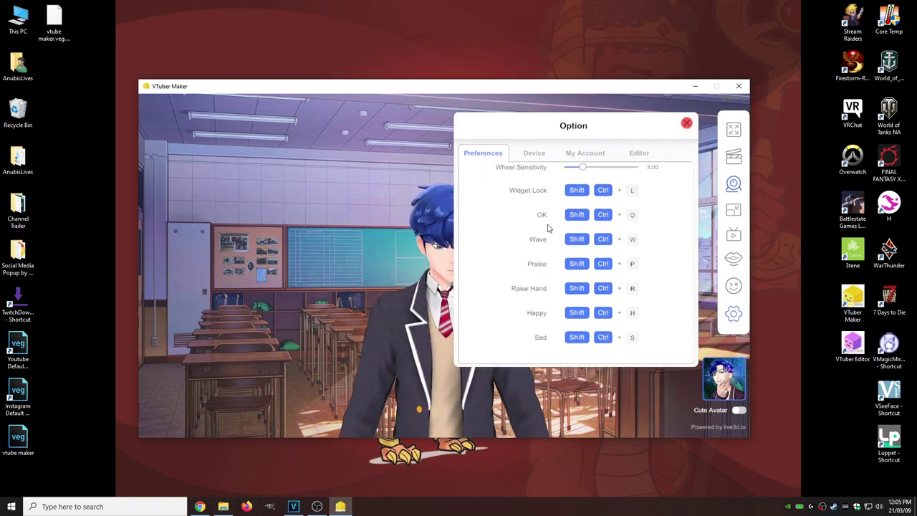
pyautogui.click(542, 154)
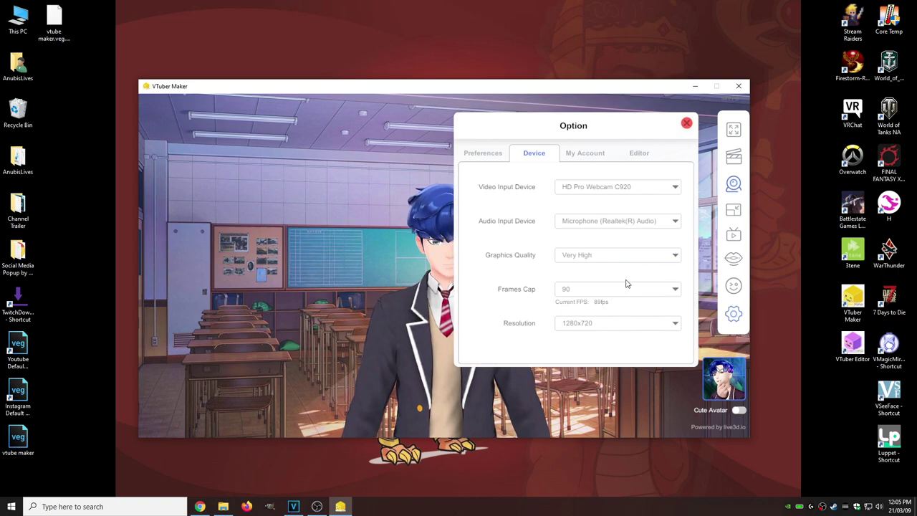
pyautogui.click(674, 290)
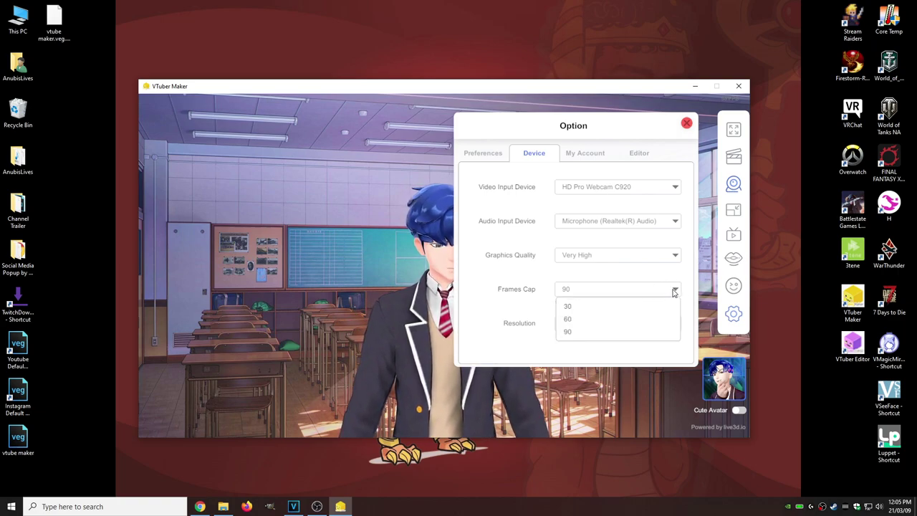
pyautogui.click(609, 306)
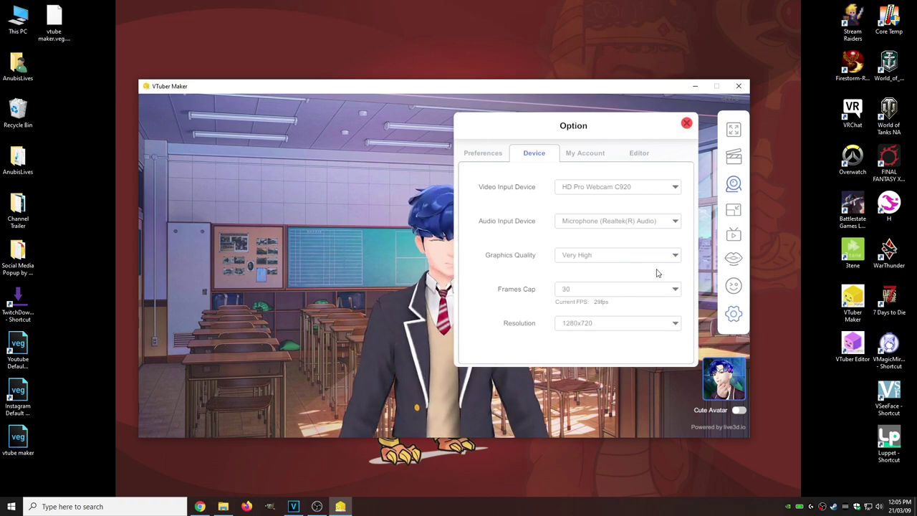
# Look over the account information and the Editor List in the options
pyautogui.click(587, 155)
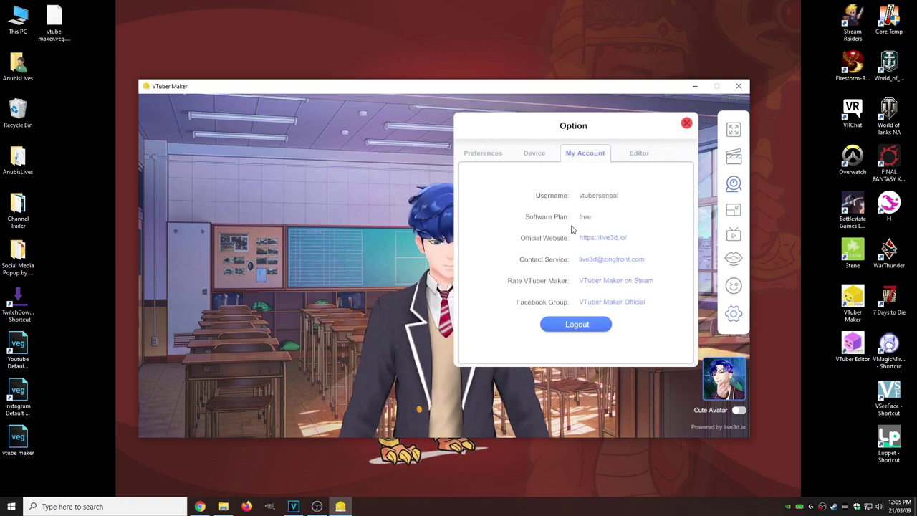
pyautogui.click(640, 155)
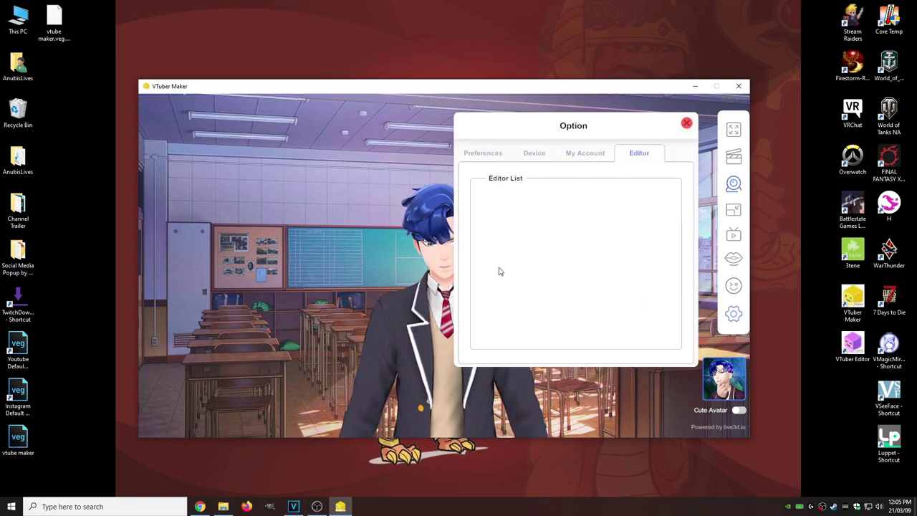
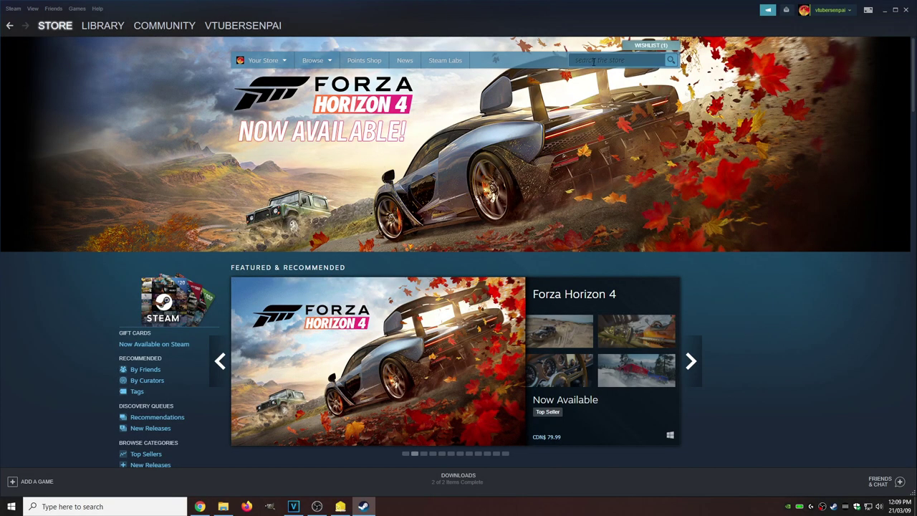
# Switch to the Steam store, search for "vtube ed" and get the free VTuber Editor from its store page
pyautogui.write('vtube ed')
pyautogui.press('Down')
pyautogui.press('Return')
pyautogui.scroll(-3, 230, 331)
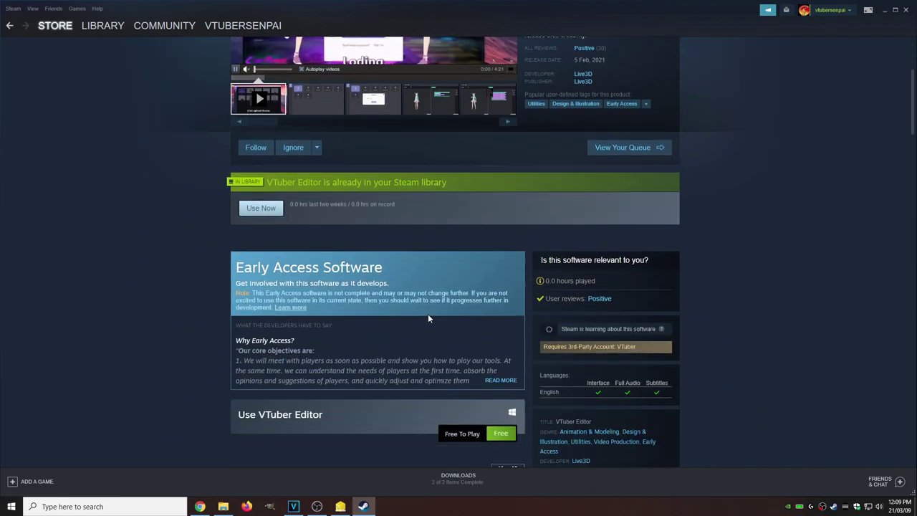
pyautogui.click(498, 435)
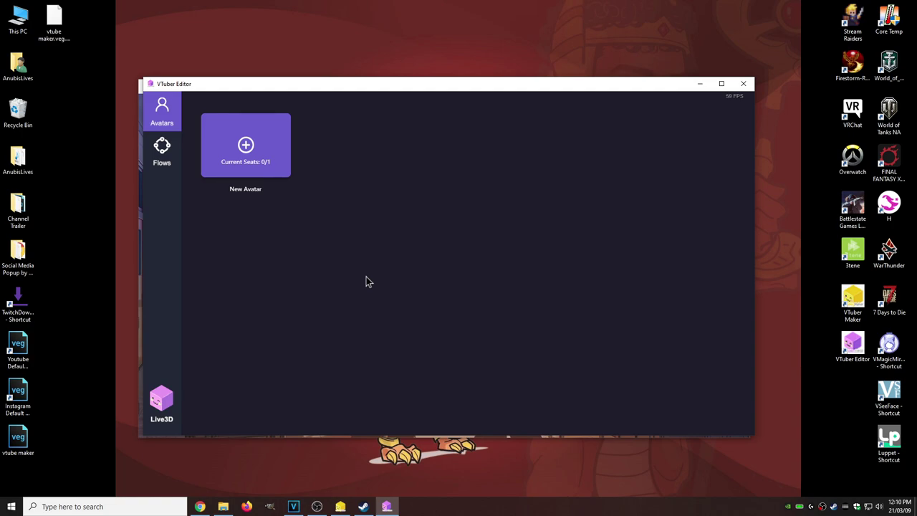
# In VTuber Editor, start a new avatar named "ashdashdahsdhafsdfaskjfh" and choose Anubis VRM new.vrm from Local Disk (C:) as its VRM file
pyautogui.click(246, 153)
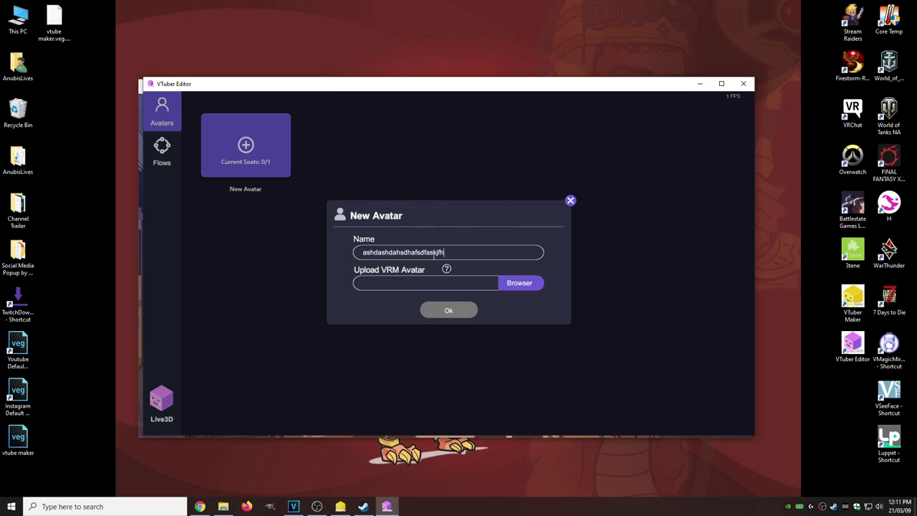
pyautogui.click(522, 285)
pyautogui.scroll(-4, 200, 180)
pyautogui.click(201, 212)
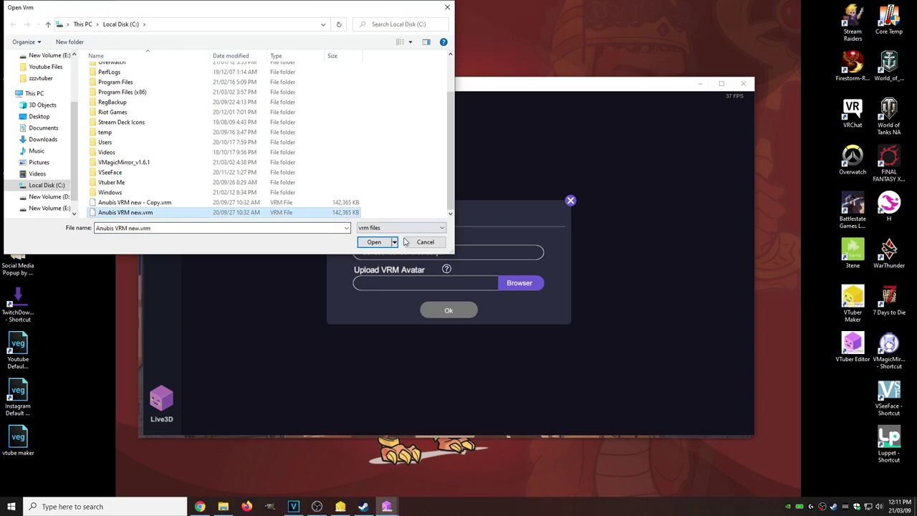
pyautogui.click(375, 242)
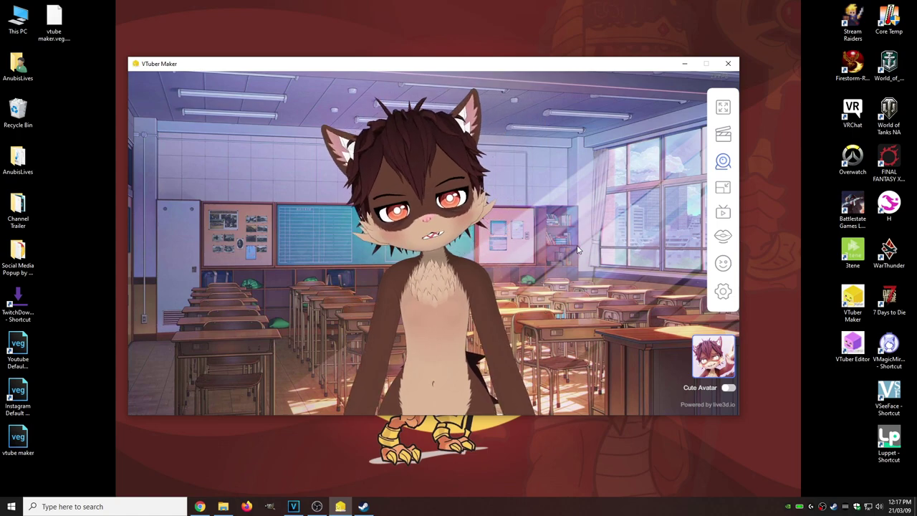
# In VTuber Maker, try several School backgrounds behind the custom avatar, including the cafeteria, music room and purple-lit classroom
pyautogui.click(724, 136)
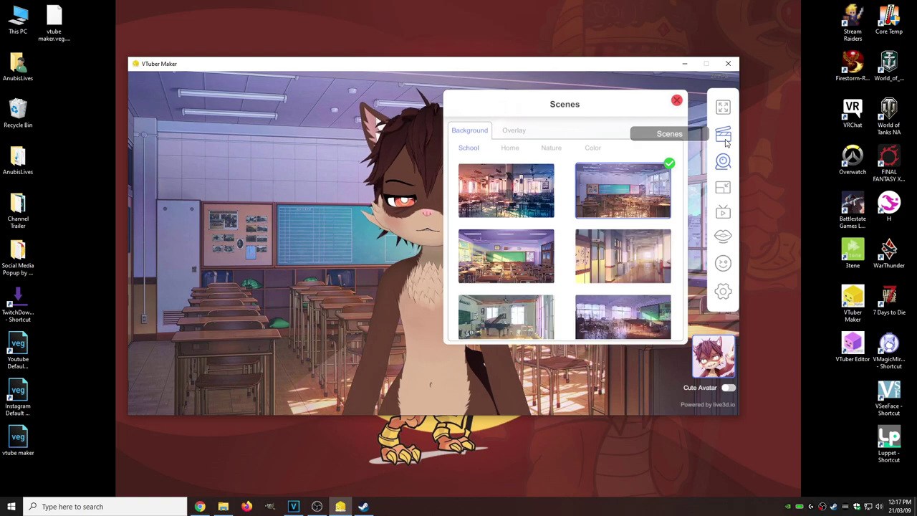
pyautogui.click(504, 210)
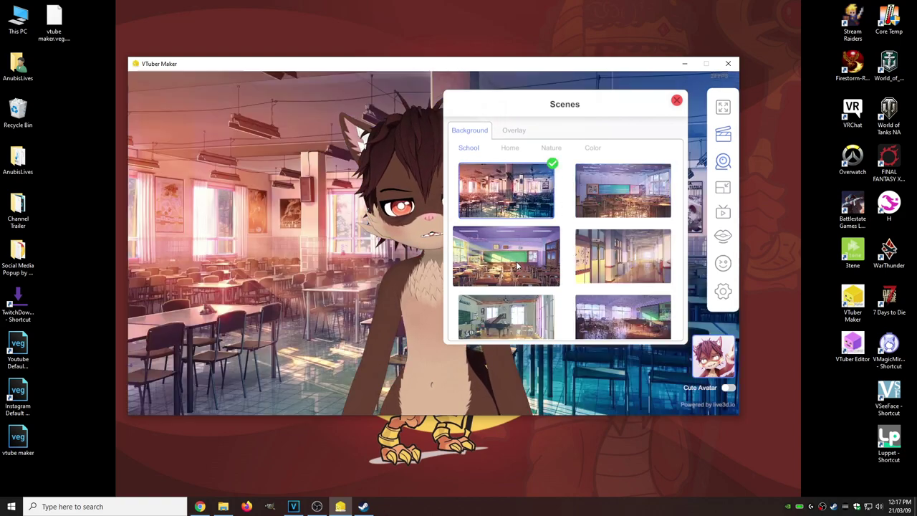
pyautogui.click(517, 265)
pyautogui.scroll(-1, 508, 286)
pyautogui.click(506, 249)
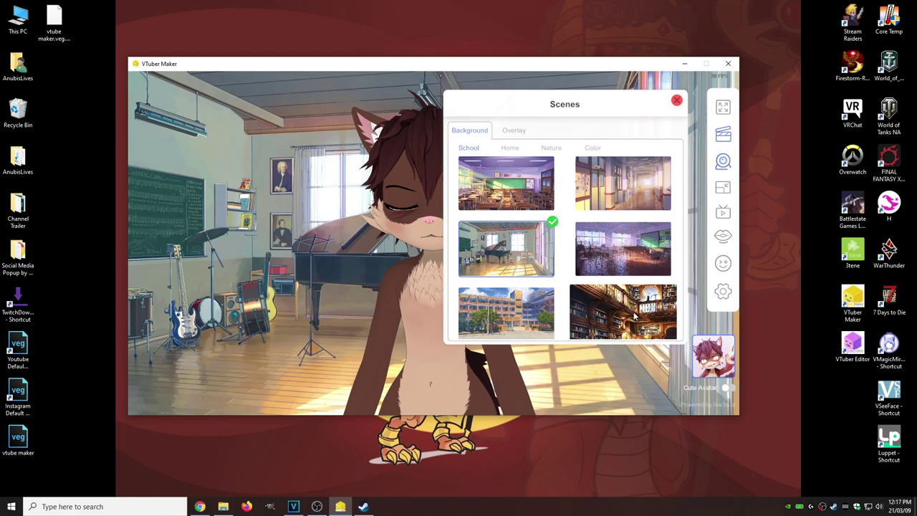
pyautogui.click(639, 250)
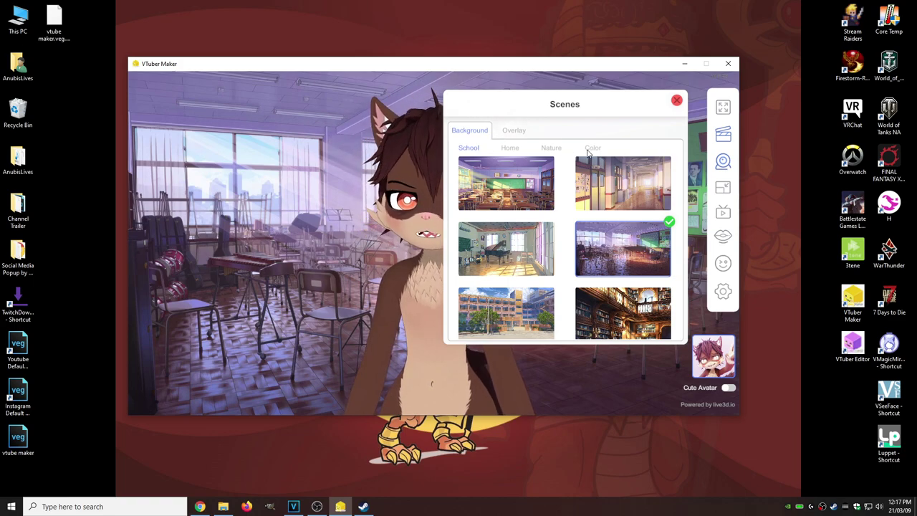
# Set the scene background to the solid green color and close Scenes
pyautogui.click(510, 149)
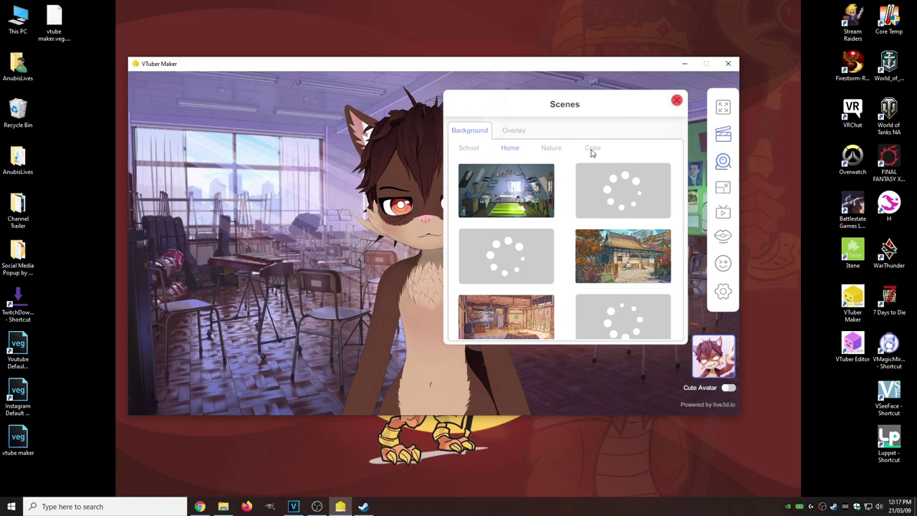
pyautogui.click(592, 149)
pyautogui.click(501, 189)
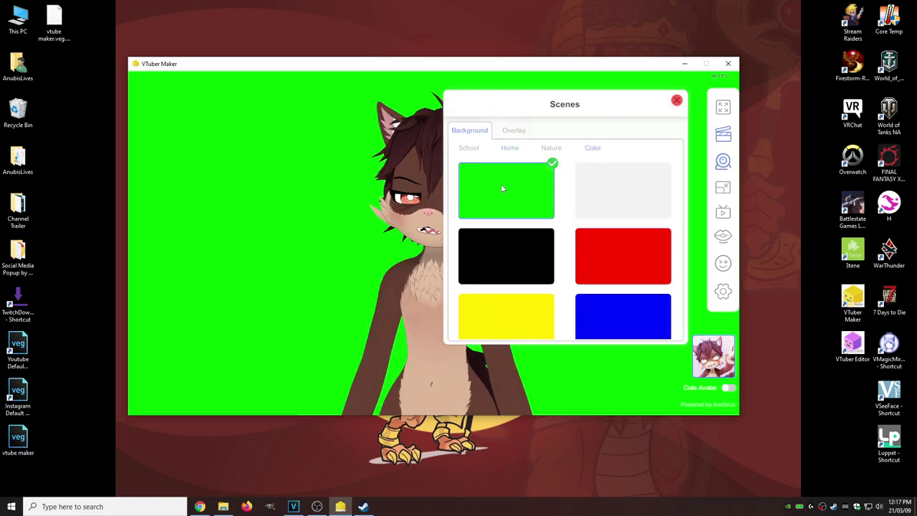
pyautogui.click(675, 101)
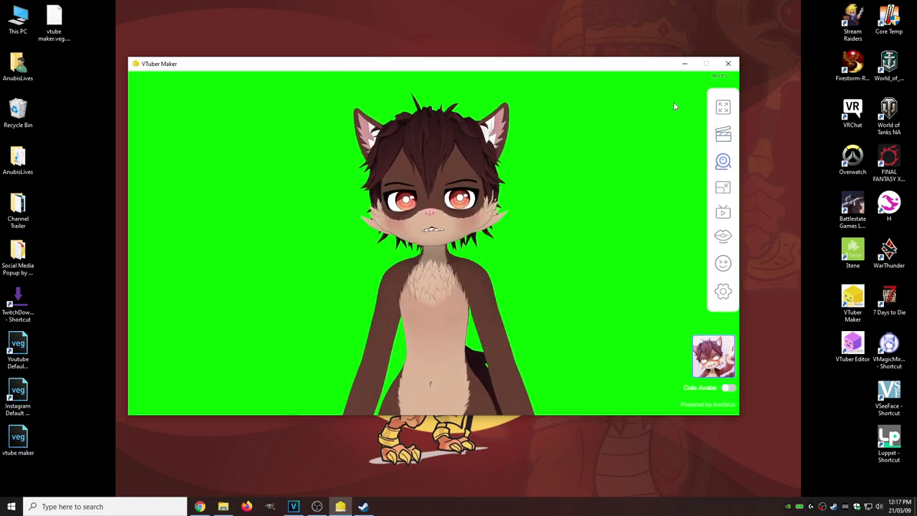
pyautogui.click(723, 112)
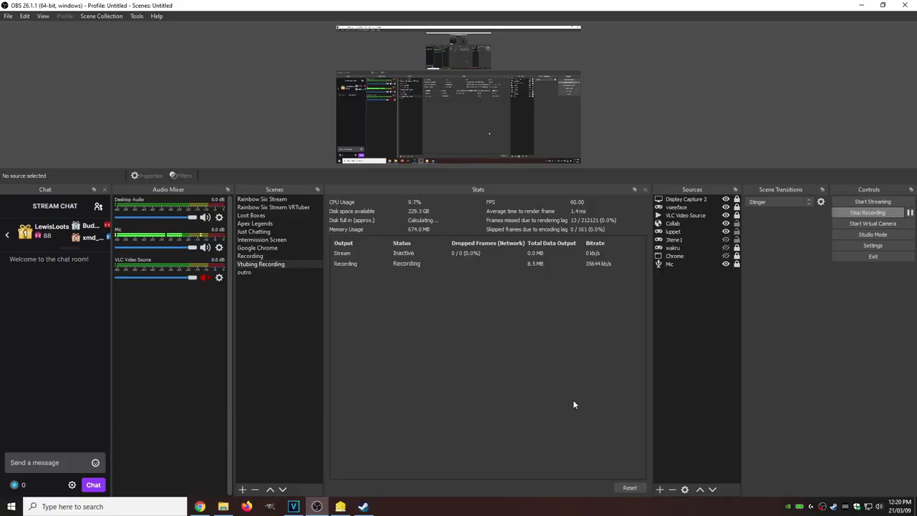
# In OBS, add a new Game Capture source named "vtubemaker" to the Vtubing Recording scene
pyautogui.click(660, 490)
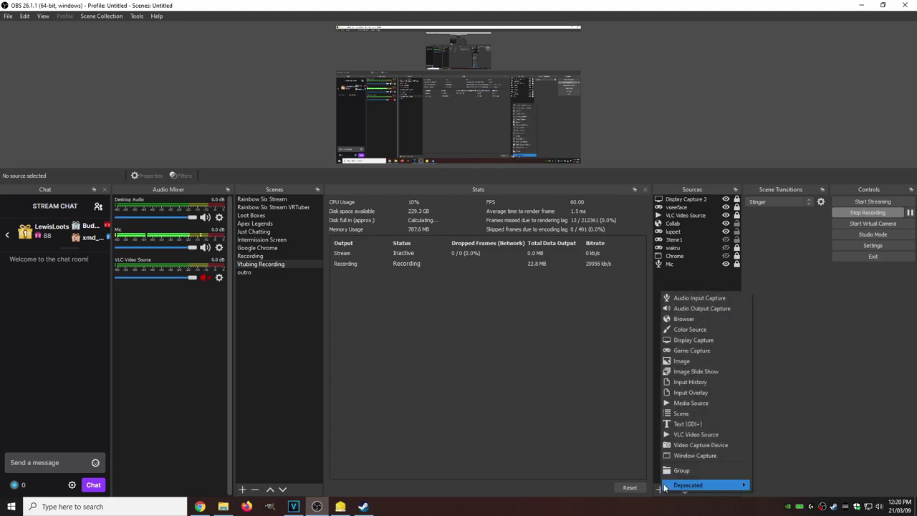
pyautogui.click(695, 353)
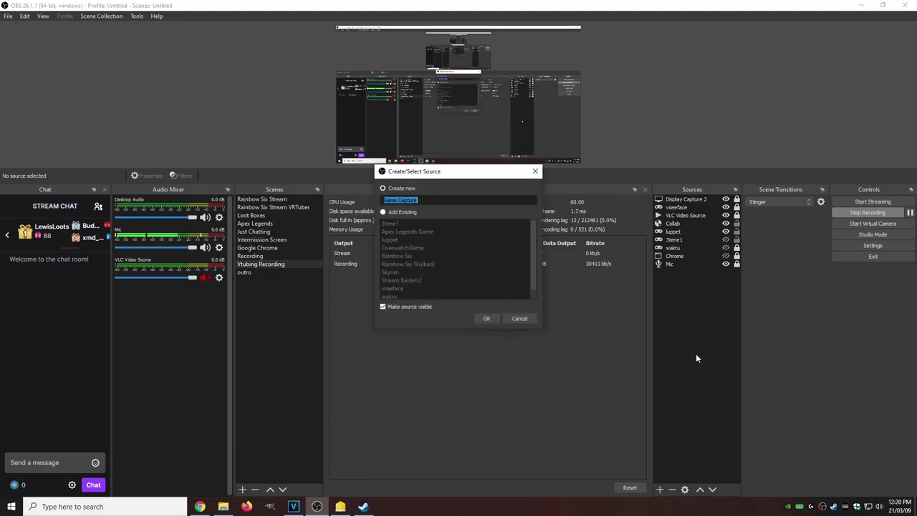
pyautogui.write('v')
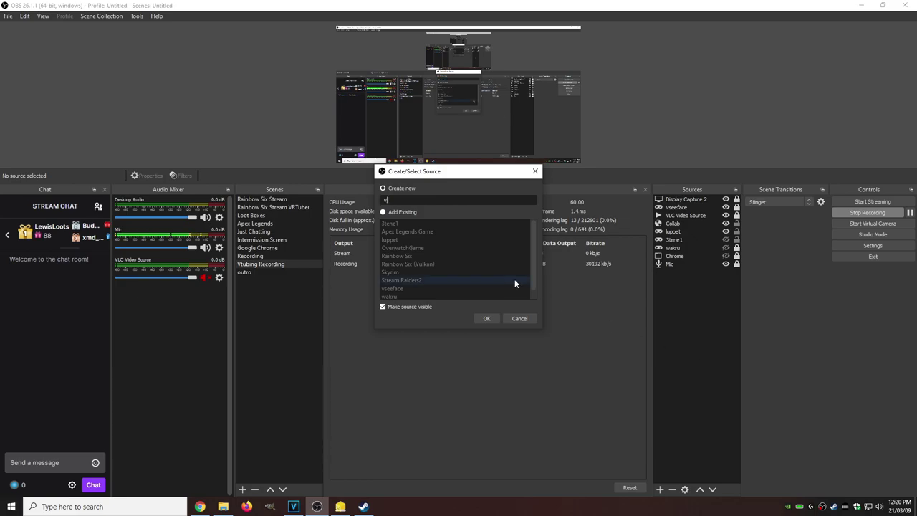
pyautogui.write('tubermaker')
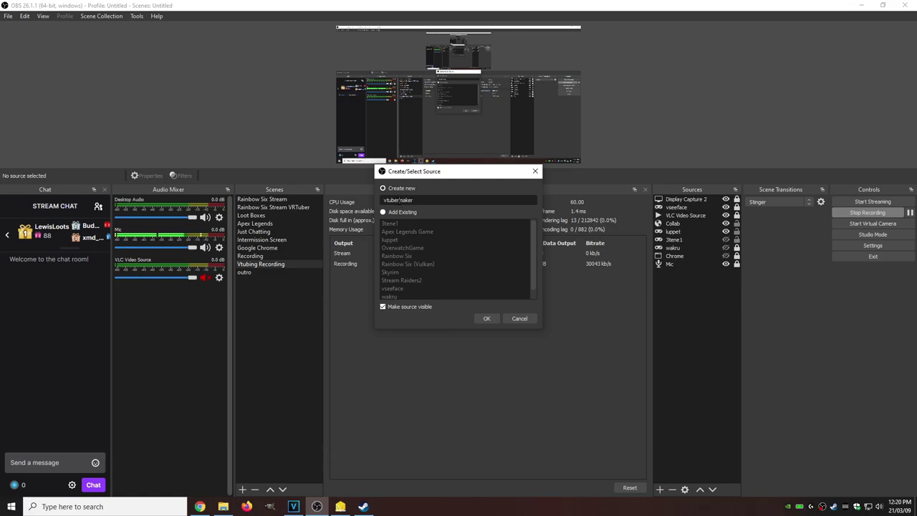
pyautogui.click(488, 318)
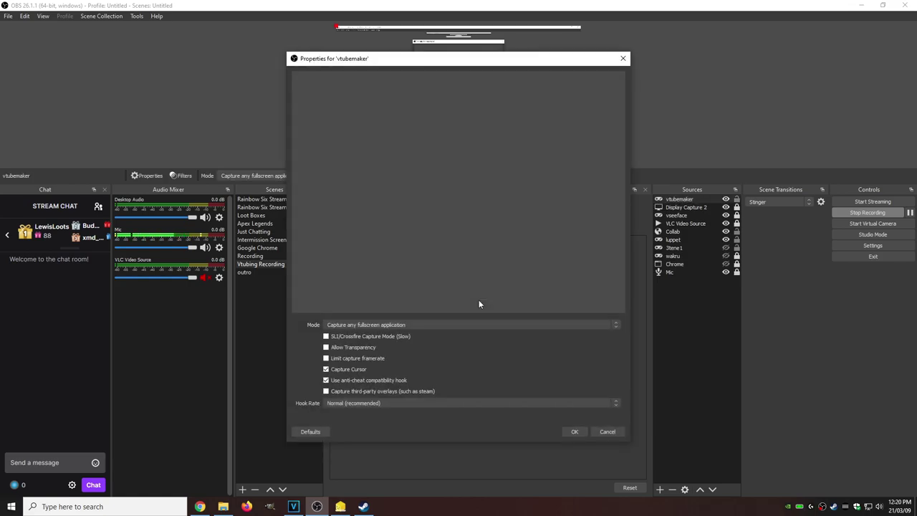
# Set the vtubemaker source to capture the specific window [VTuber Maker.exe]: VTuber Maker and accept its properties
pyautogui.click(421, 325)
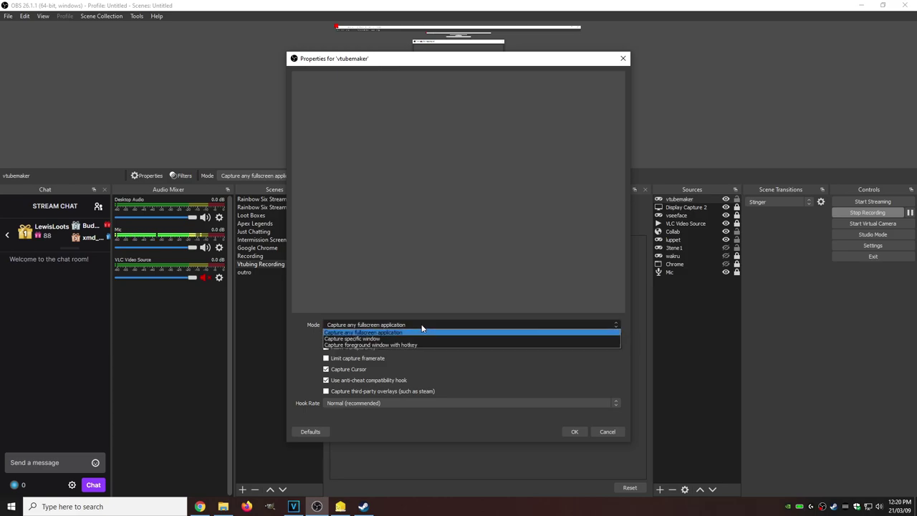
pyautogui.click(380, 339)
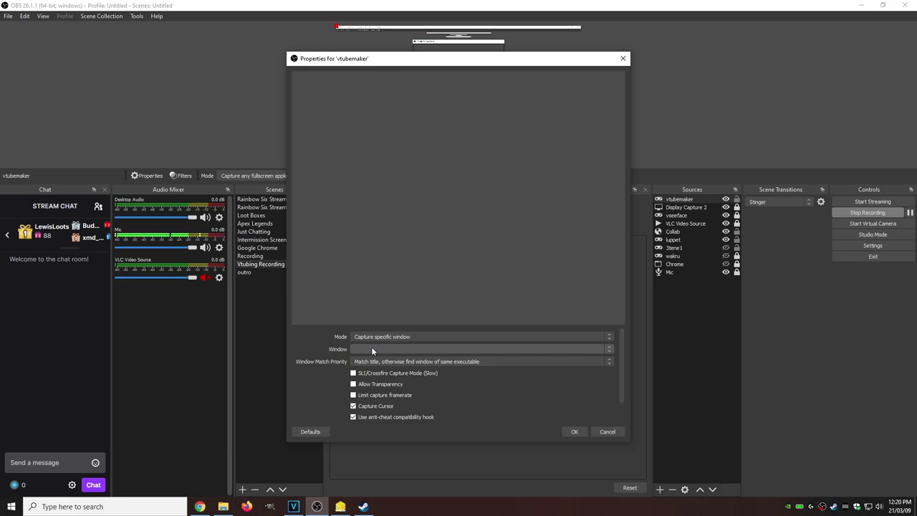
pyautogui.click(371, 348)
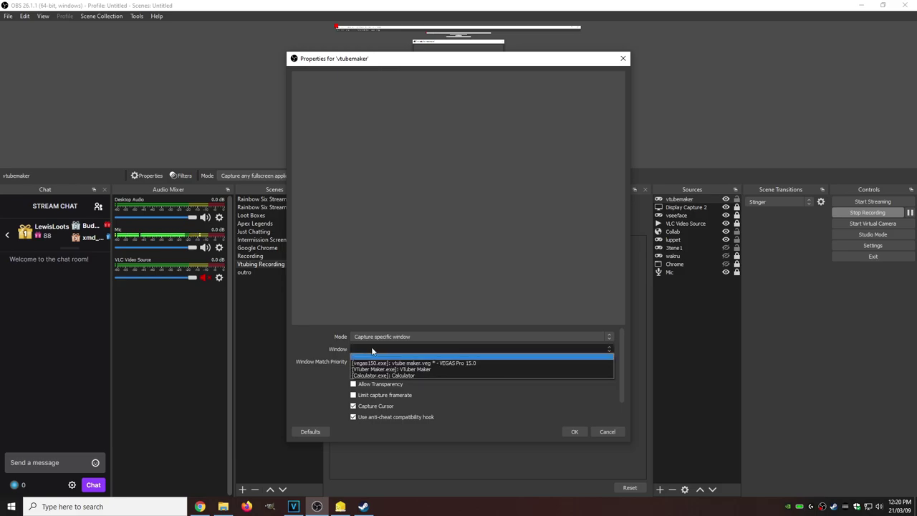
pyautogui.click(412, 369)
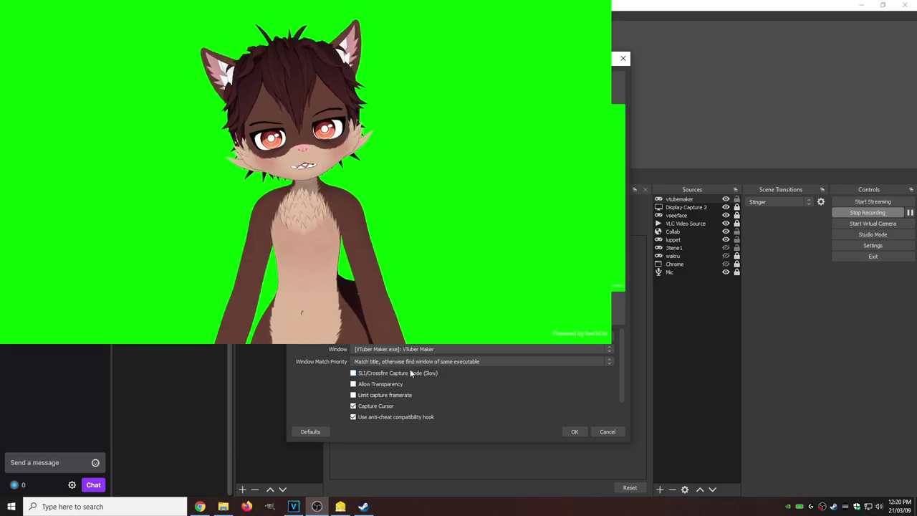
pyautogui.click(574, 432)
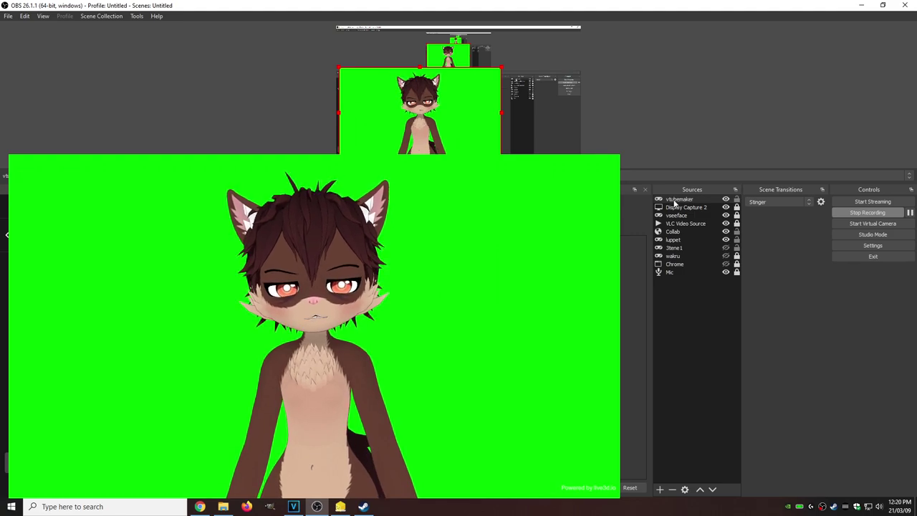
# Add a Chroma Key filter with the default name to the vtubemaker source to remove its green background, and close the filters
pyautogui.rightClick(674, 203)
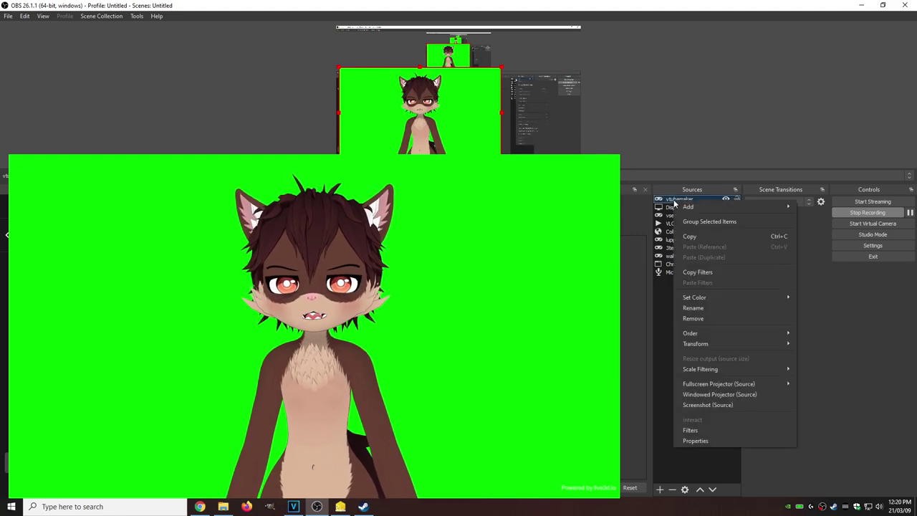
pyautogui.click(709, 430)
pyautogui.moveTo(517, 80); pyautogui.dragTo(856, 32)
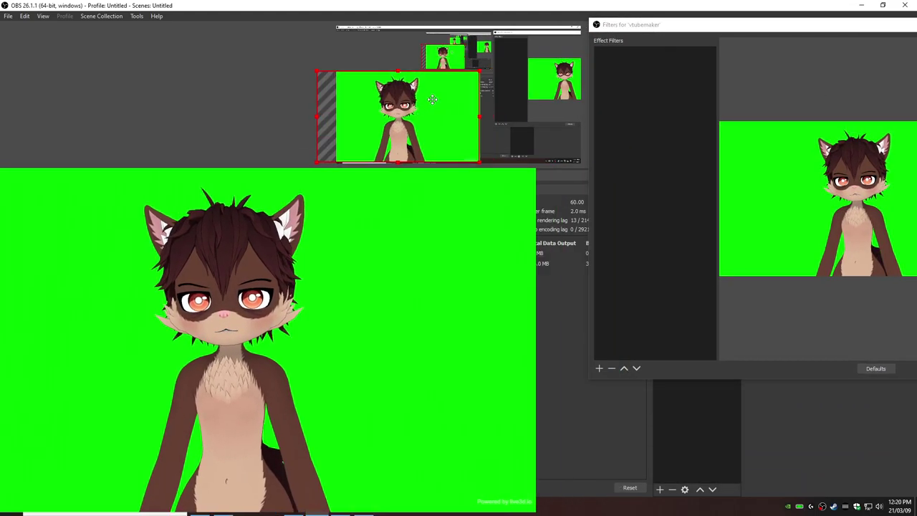
pyautogui.click(600, 368)
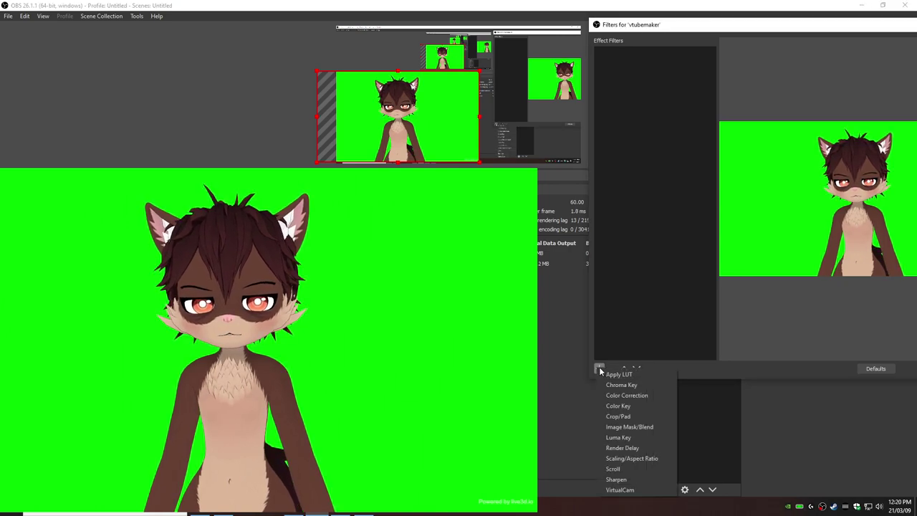
pyautogui.click(638, 387)
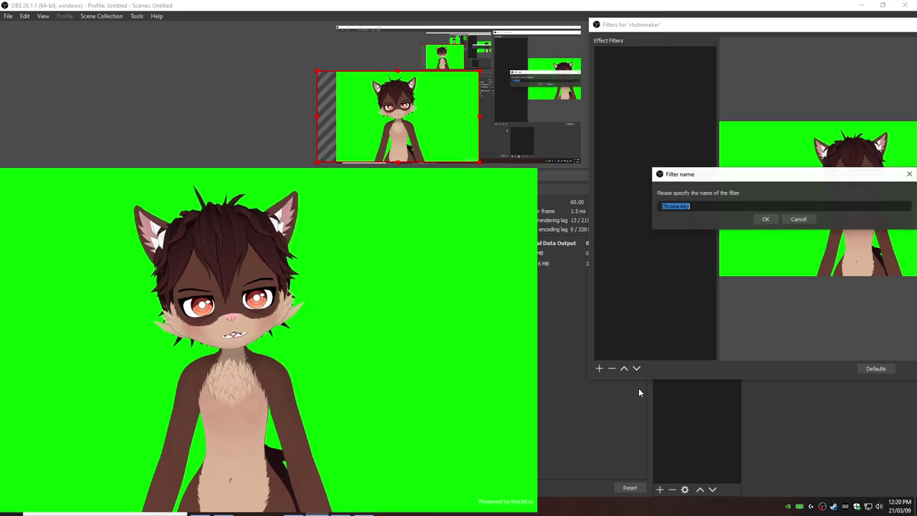
pyautogui.click(766, 219)
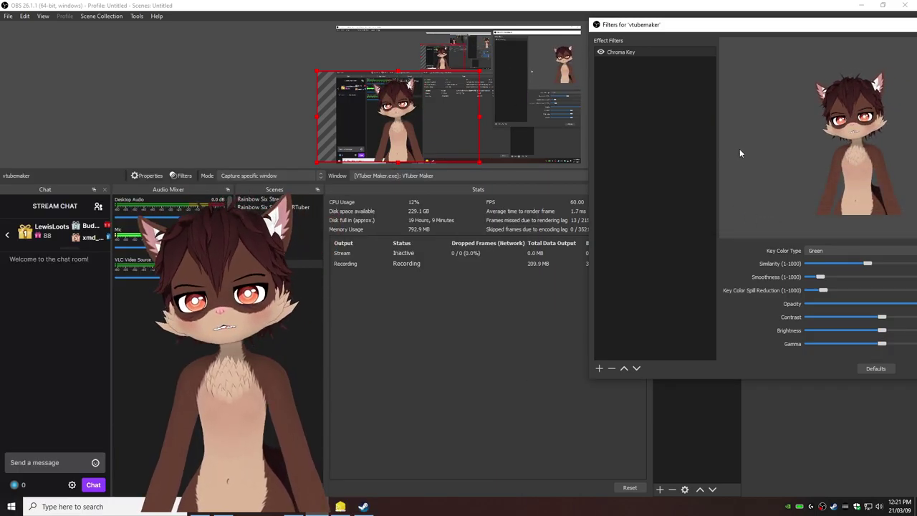
pyautogui.moveTo(780, 31); pyautogui.dragTo(658, 41)
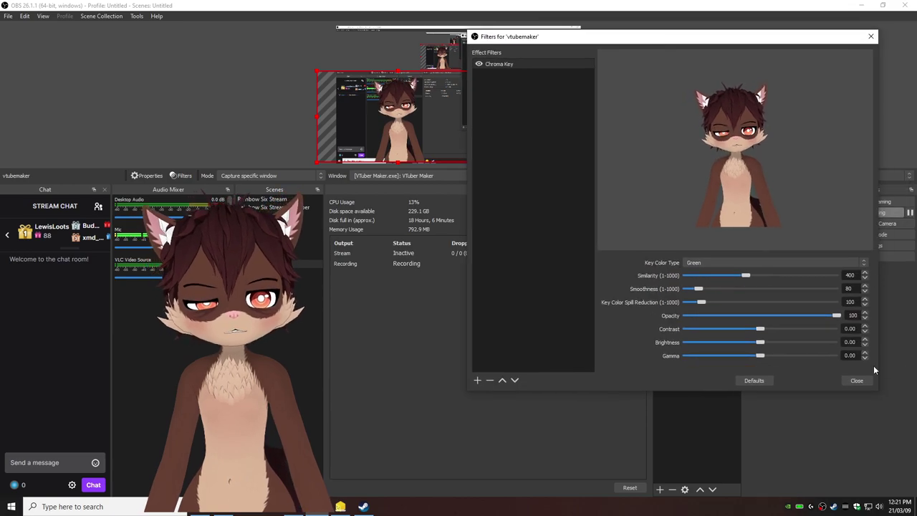
pyautogui.click(856, 380)
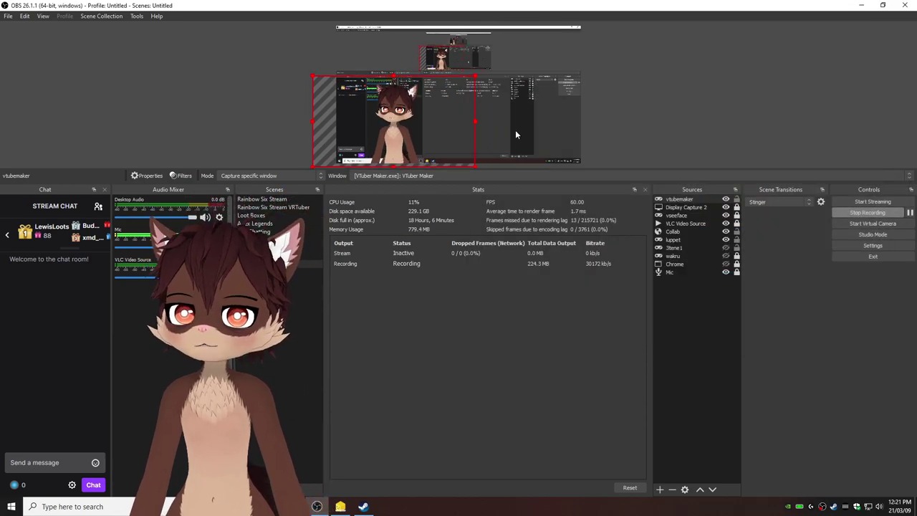